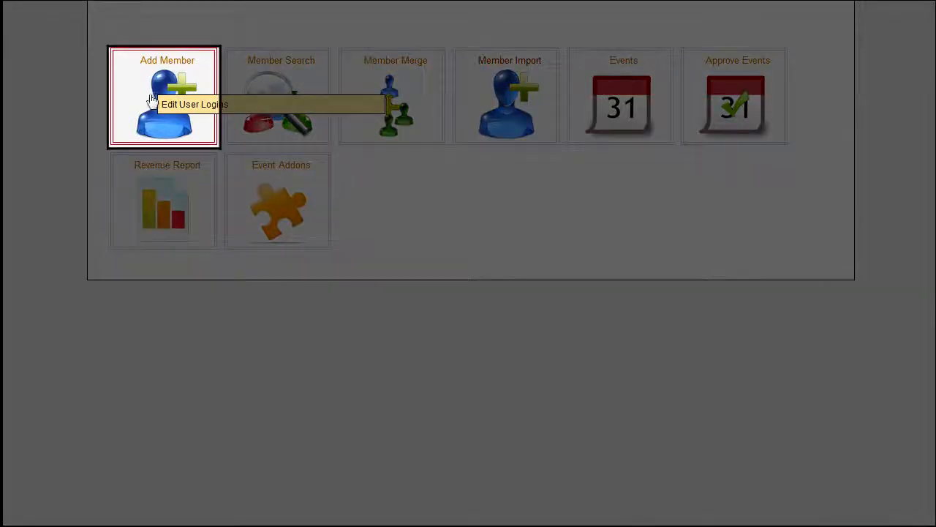
Open the Add Member form and set the account type to Regular Member.
{"action": "left_click", "coordinate": [151, 100]}
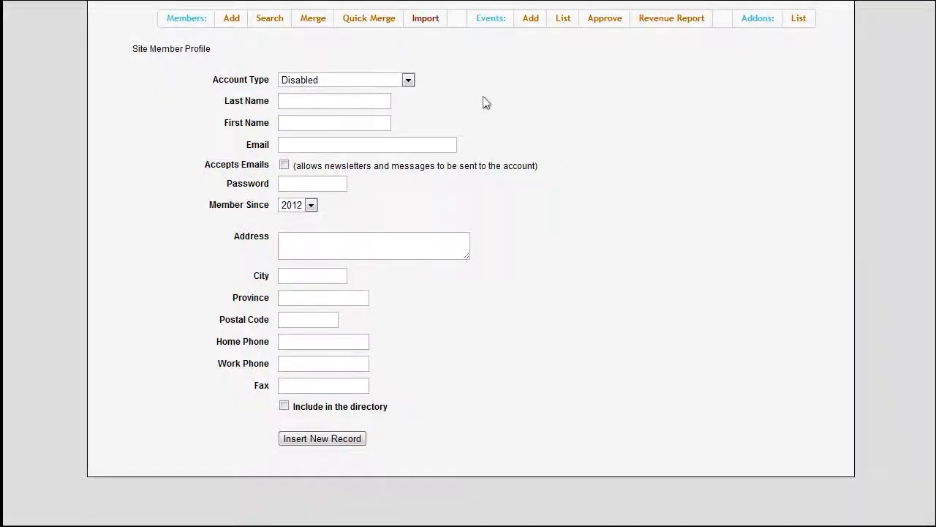
{"action": "left_click", "coordinate": [408, 80]}
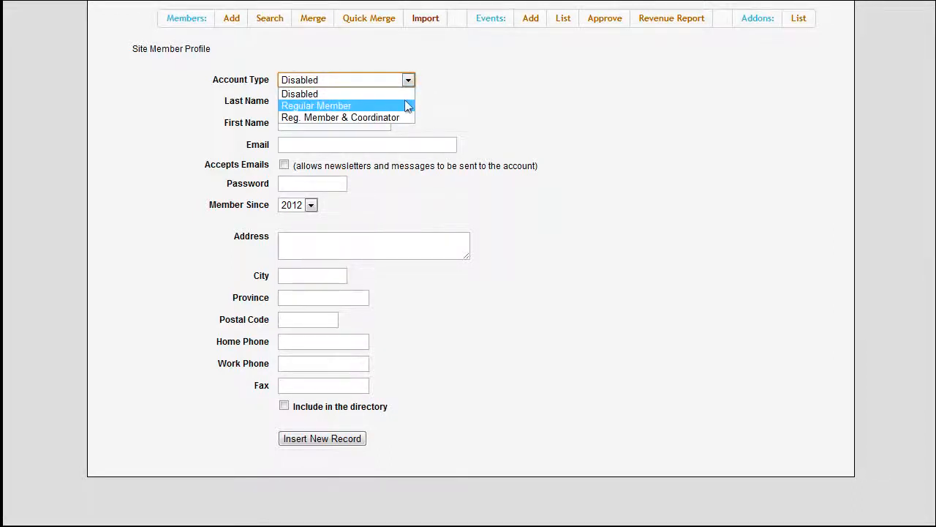
{"action": "left_click", "coordinate": [405, 106]}
Enter the member's last name and first name in the profile.
{"action": "left_click", "coordinate": [366, 100]}
{"action": "scroll", "coordinate": [366, 99], "scroll_direction": "up", "scroll_amount": 1}
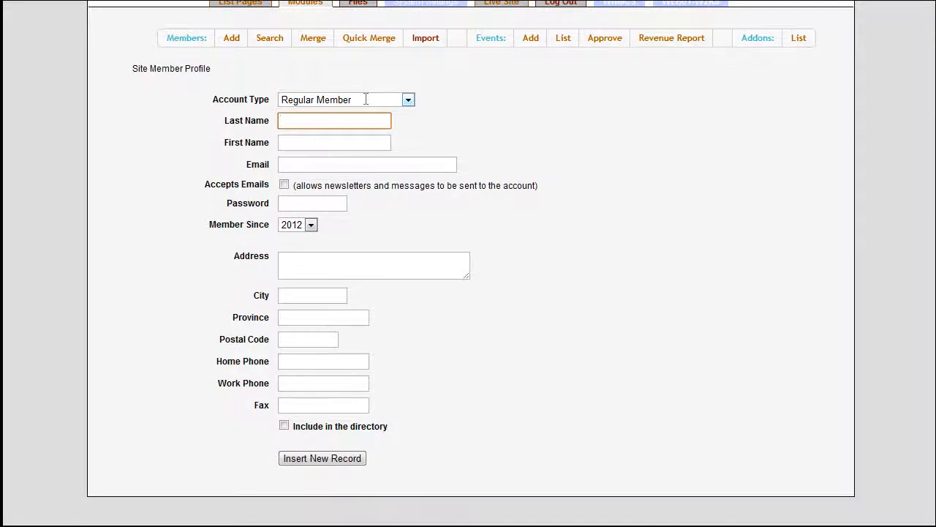
{"action": "type", "text": "Member"}
{"action": "left_click", "coordinate": [372, 147]}
{"action": "type", "text": "T"}
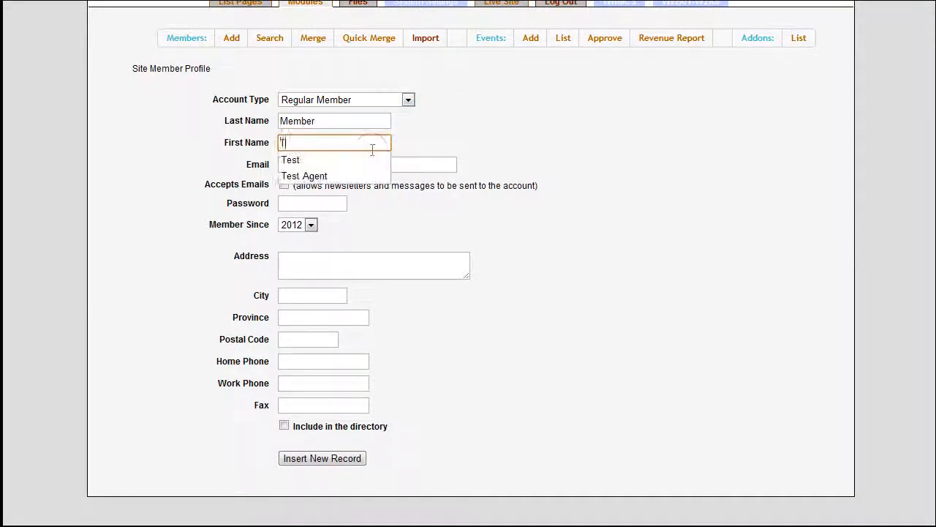
{"action": "type", "text": "est"}
{"action": "left_click", "coordinate": [357, 160]}
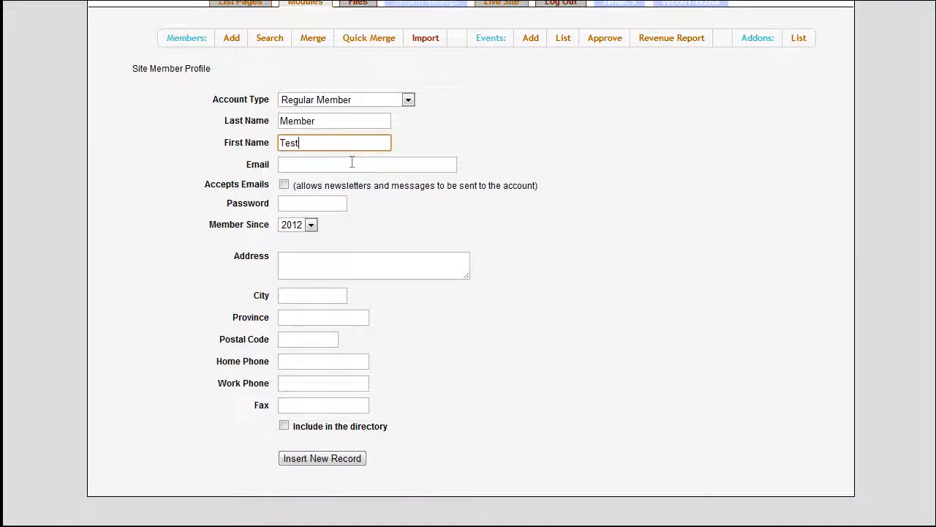
Fill in the member's e-mail address and enable Accepts Emails.
{"action": "left_click", "coordinate": [352, 162]}
{"action": "type", "text": "test"}
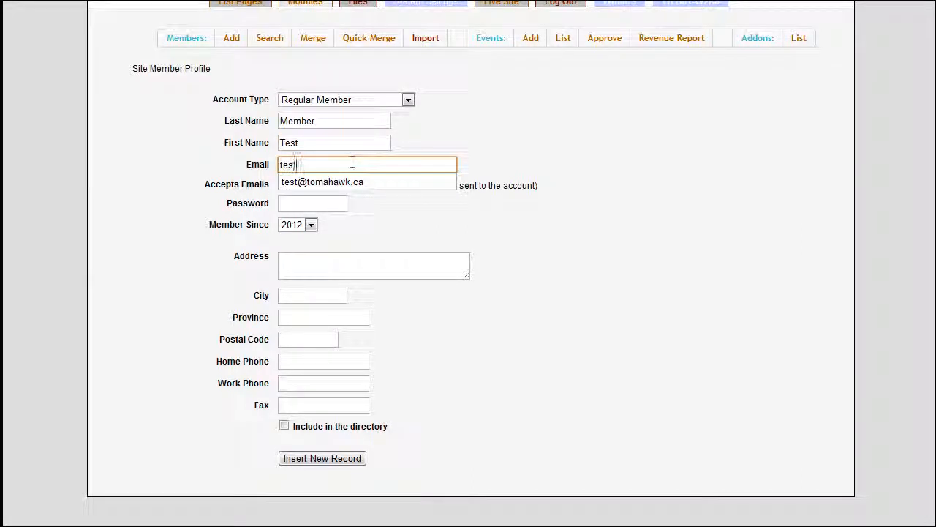
{"action": "left_click", "coordinate": [359, 183]}
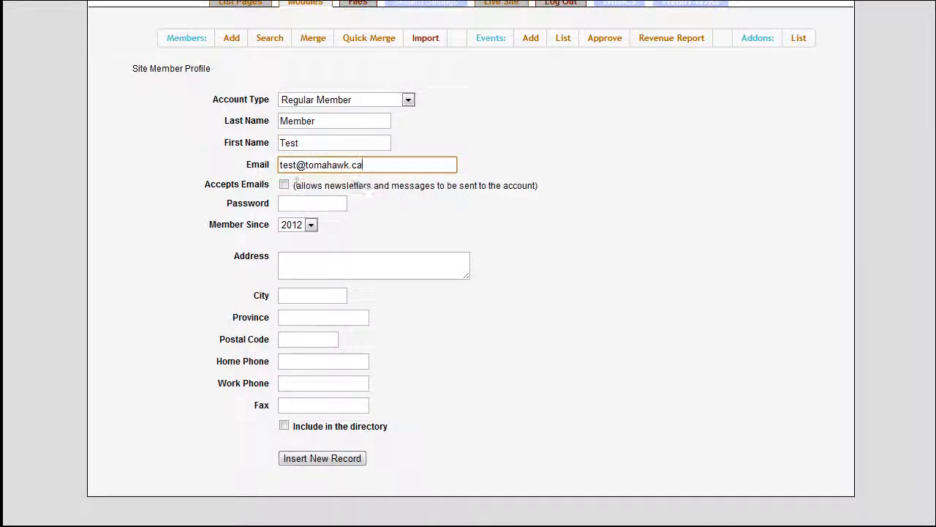
{"action": "left_click", "coordinate": [284, 186]}
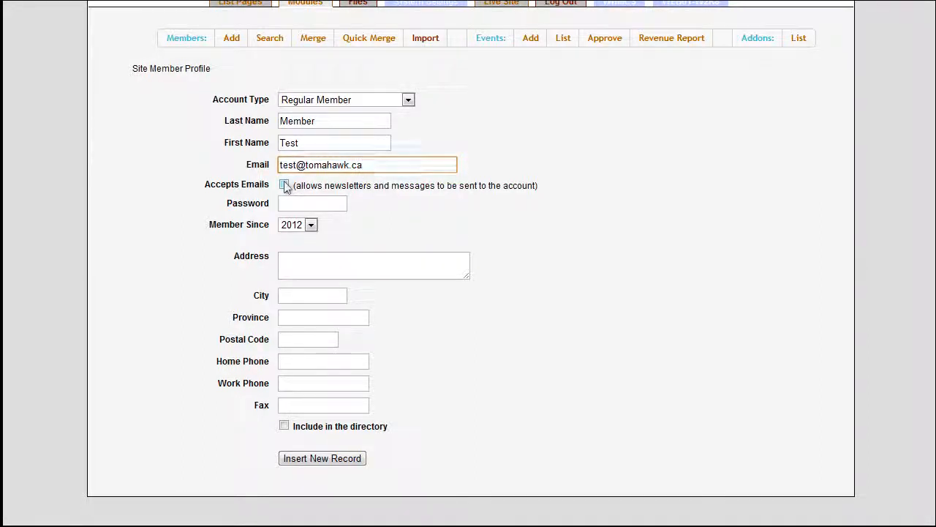
Enter the account password and set Member Since to 2012.
{"action": "left_click", "coordinate": [286, 203]}
{"action": "type", "text": "test"}
{"action": "left_click", "coordinate": [330, 221]}
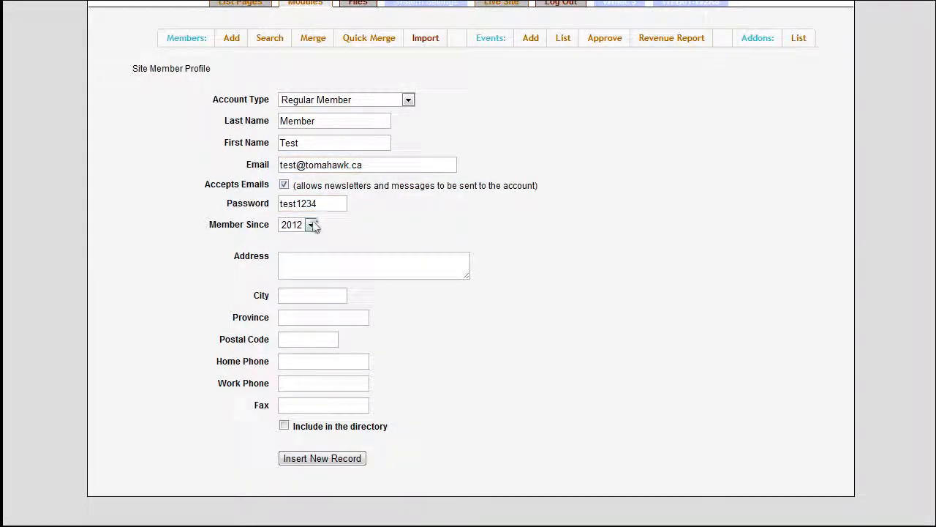
{"action": "left_click", "coordinate": [311, 224]}
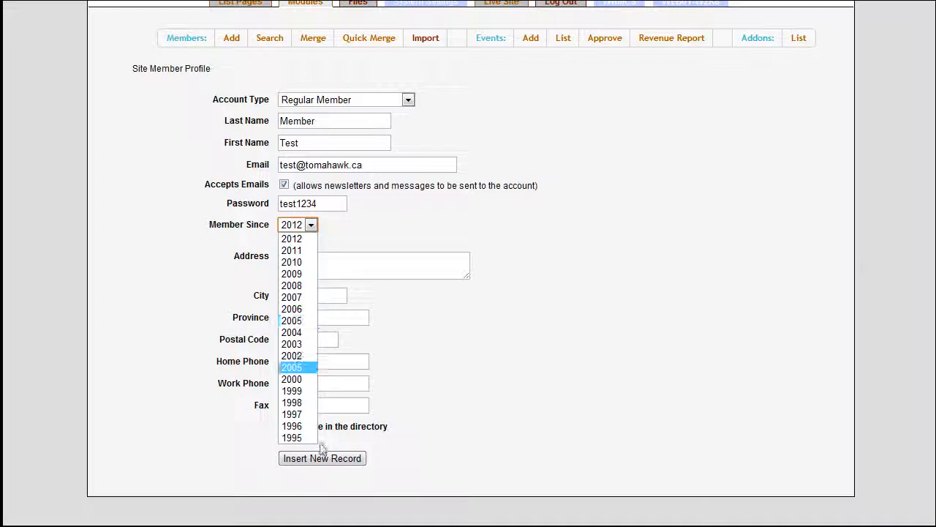
{"action": "left_click", "coordinate": [313, 240]}
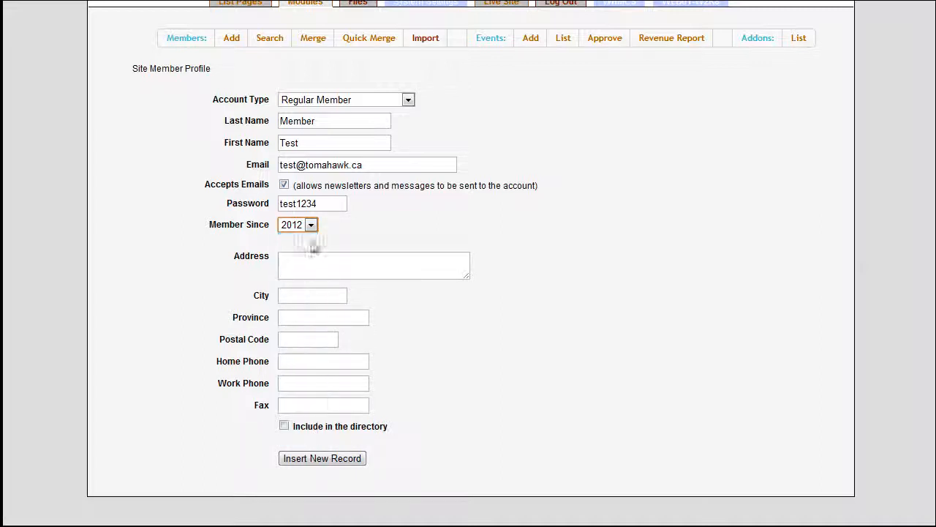
Enter the member's street address, city, province and postal code.
{"action": "left_click", "coordinate": [341, 264]}
{"action": "type", "text": "123 test street"}
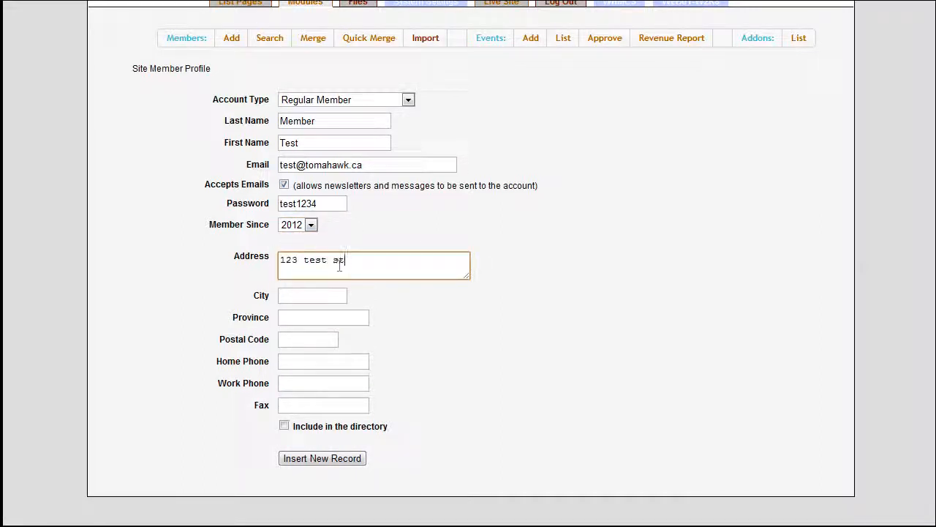
{"action": "left_click", "coordinate": [311, 294]}
{"action": "type", "text": "carleton place"}
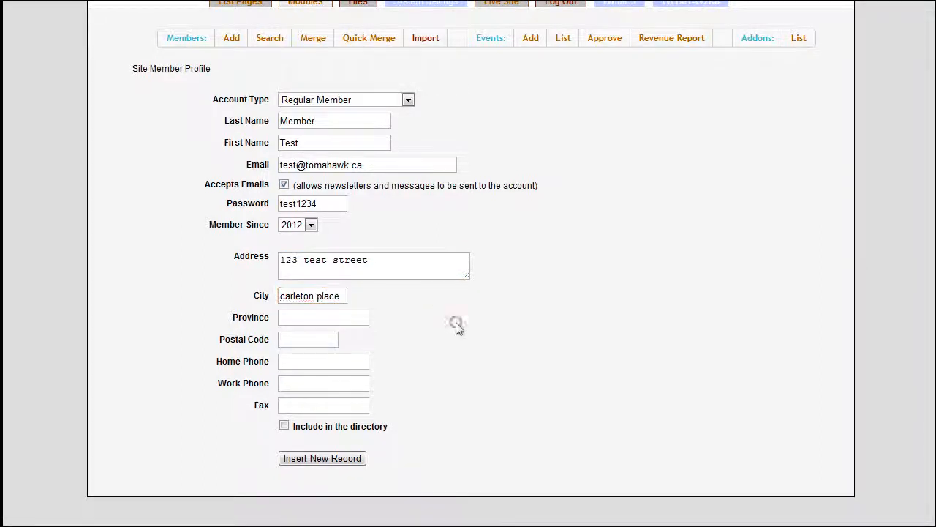
{"action": "left_click", "coordinate": [356, 318]}
{"action": "type", "text": "Ontario"}
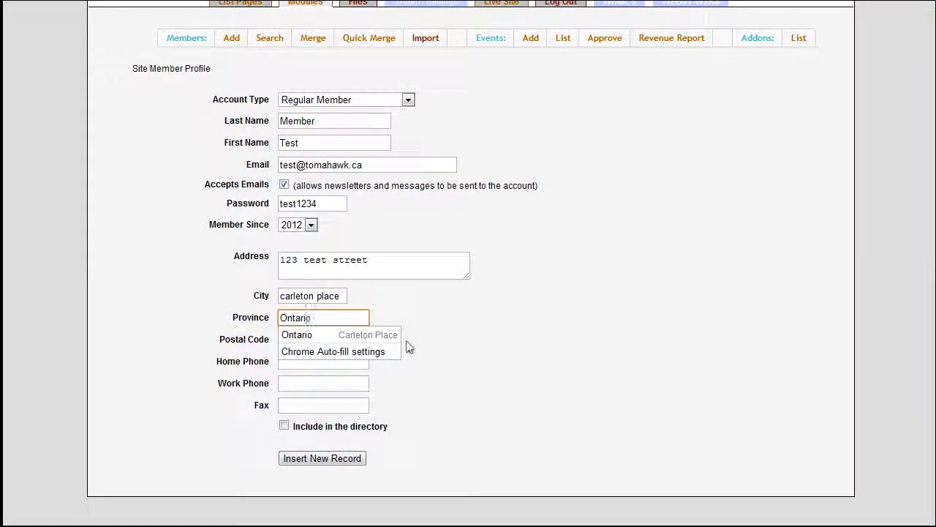
{"action": "left_click", "coordinate": [308, 338]}
{"action": "type", "text": "A1B2C3"}
{"action": "left_click", "coordinate": [460, 380]}
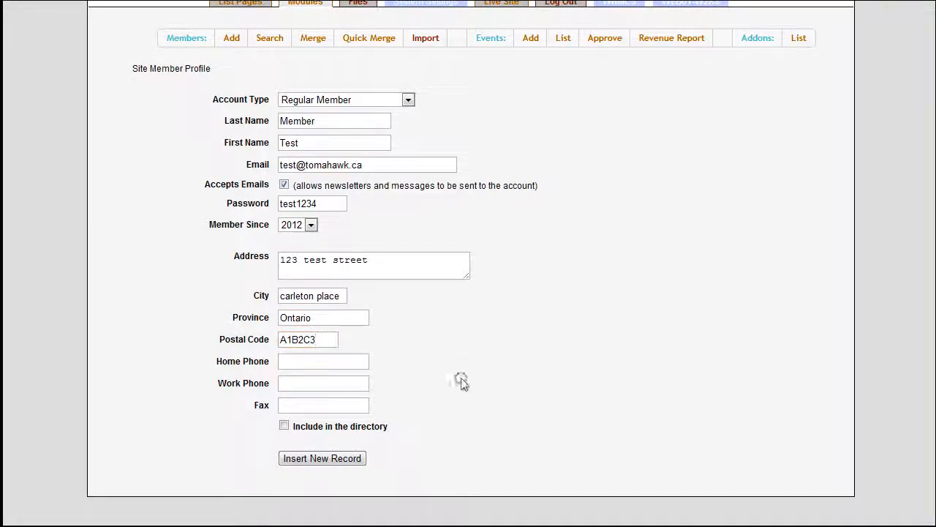
Fill in the member's home phone, work phone and fax numbers.
{"action": "left_click", "coordinate": [329, 361]}
{"action": "type", "text": "613-555-1234"}
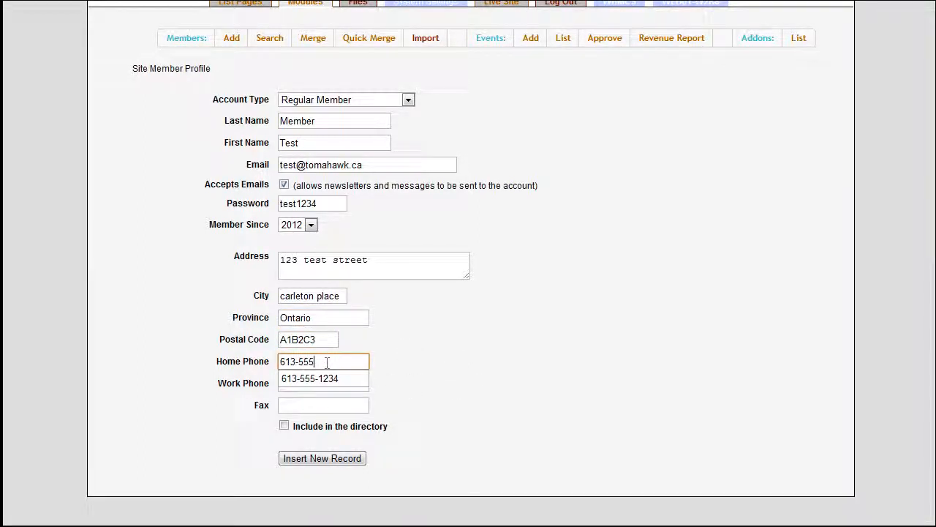
{"action": "left_click", "coordinate": [458, 379]}
{"action": "left_click", "coordinate": [341, 383]}
{"action": "type", "text": "613-555-5678"}
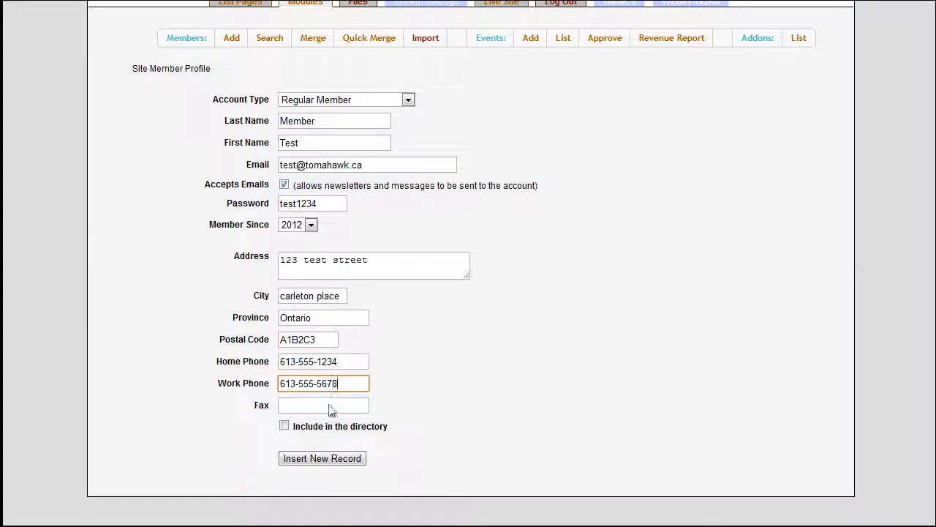
{"action": "left_click", "coordinate": [330, 408]}
{"action": "type", "text": "613-555-9123"}
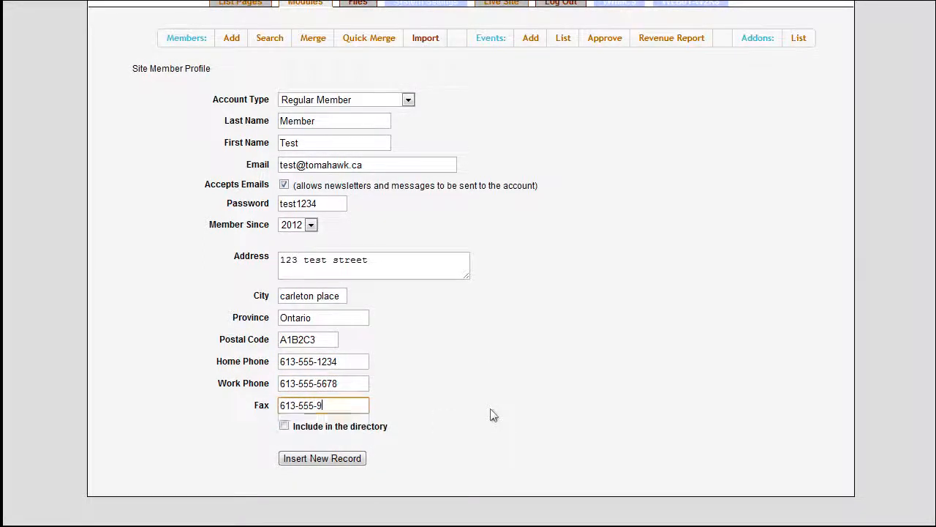
{"action": "left_click", "coordinate": [511, 414]}
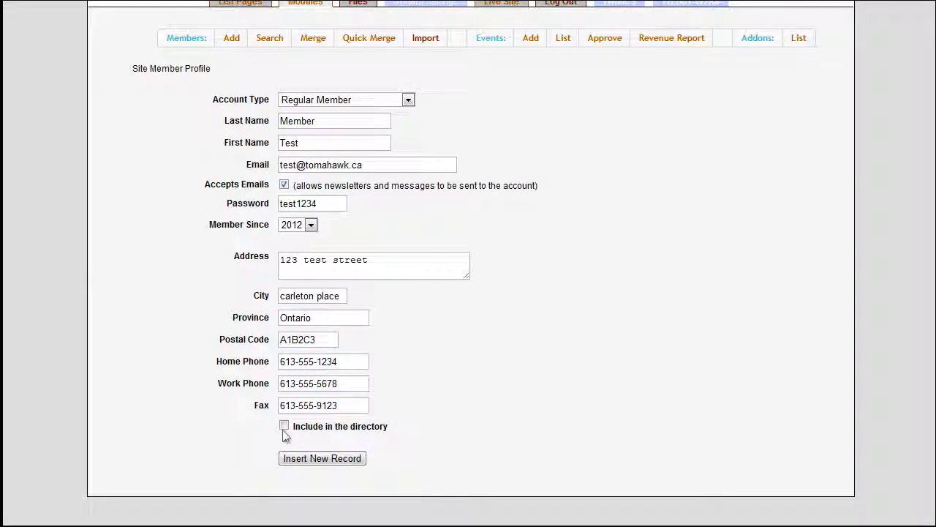
Include the member in the directory and insert the new record.
{"action": "left_click", "coordinate": [286, 427]}
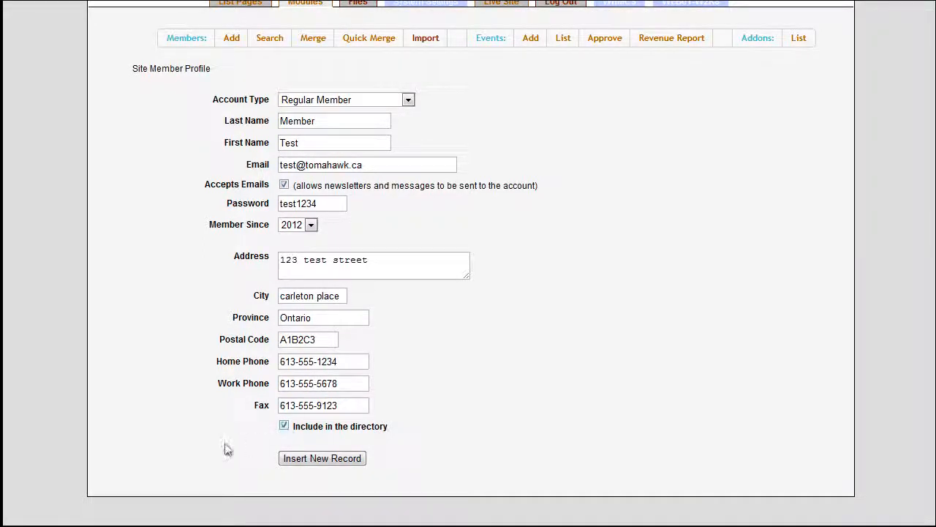
{"action": "left_click", "coordinate": [332, 467]}
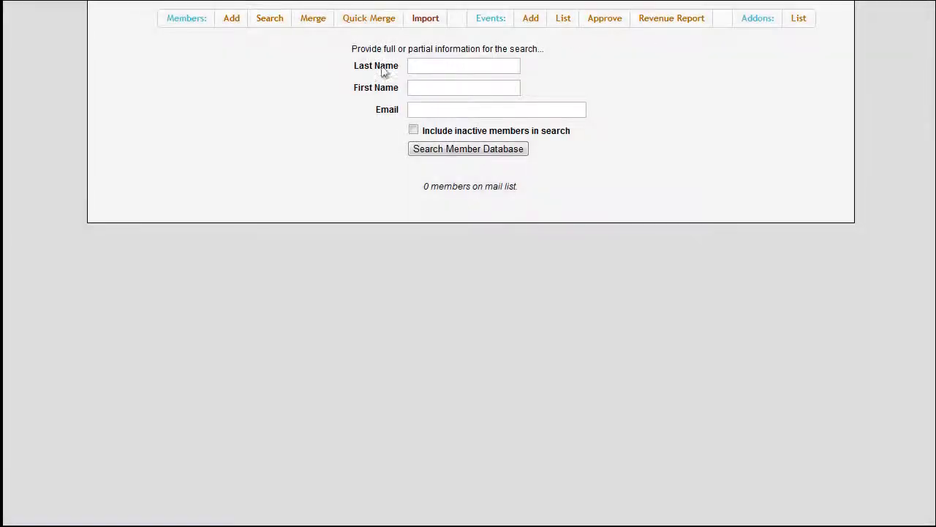
Search the member database by the new member's last name and open the member's record.
{"action": "left_click", "coordinate": [428, 65]}
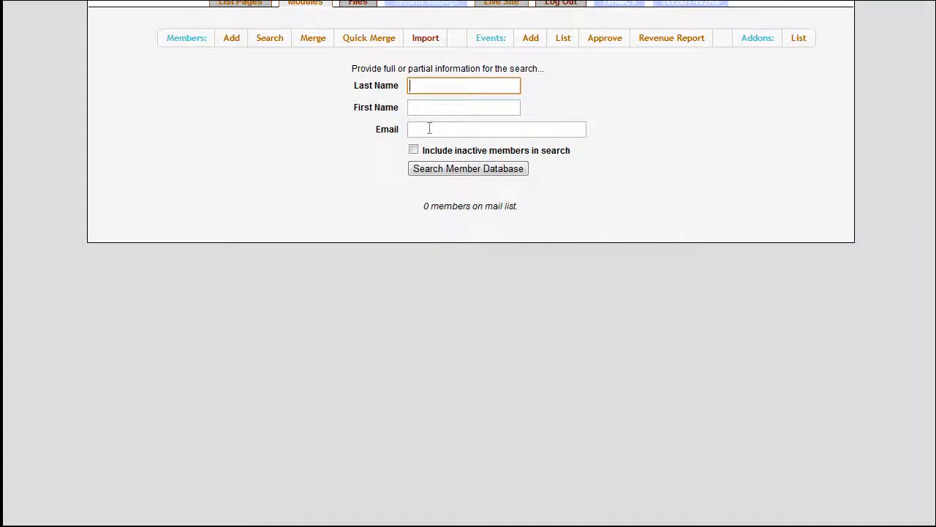
{"action": "type", "text": "Member"}
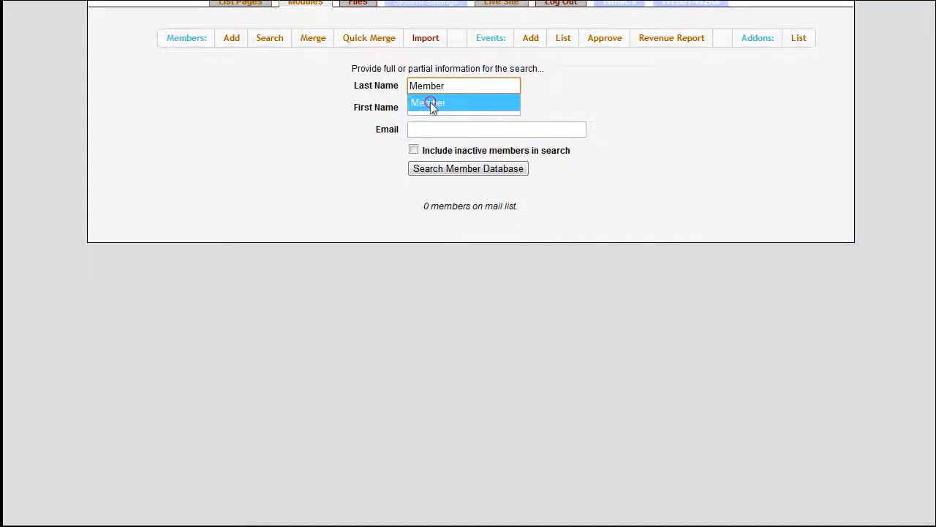
{"action": "left_click", "coordinate": [430, 102]}
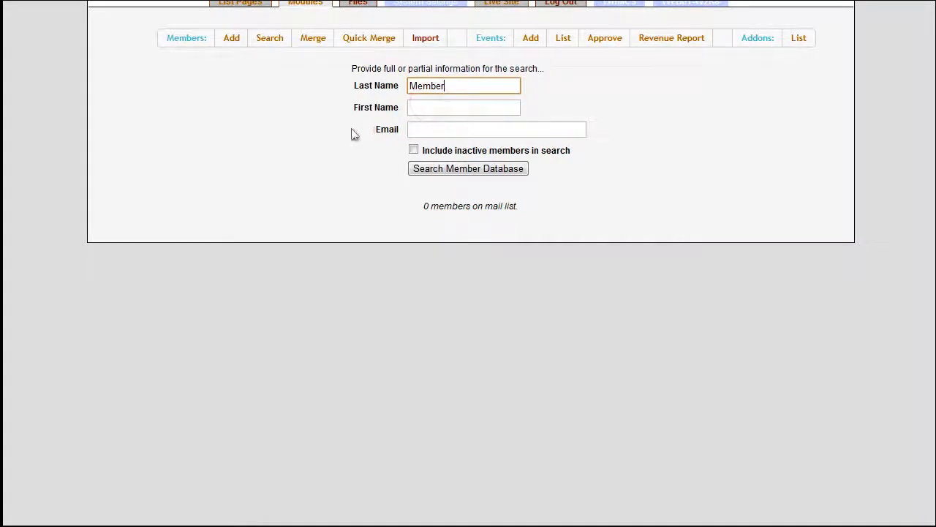
{"action": "left_click", "coordinate": [350, 135]}
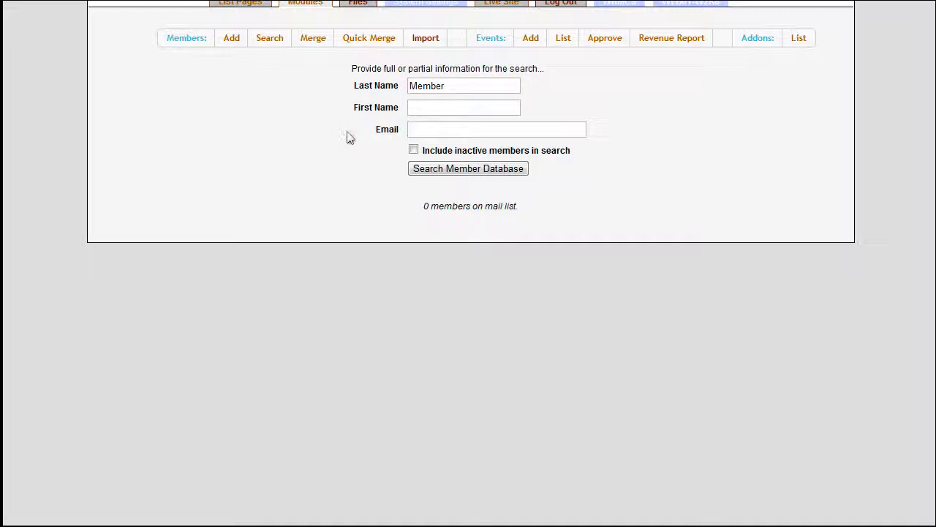
{"action": "left_click", "coordinate": [428, 169]}
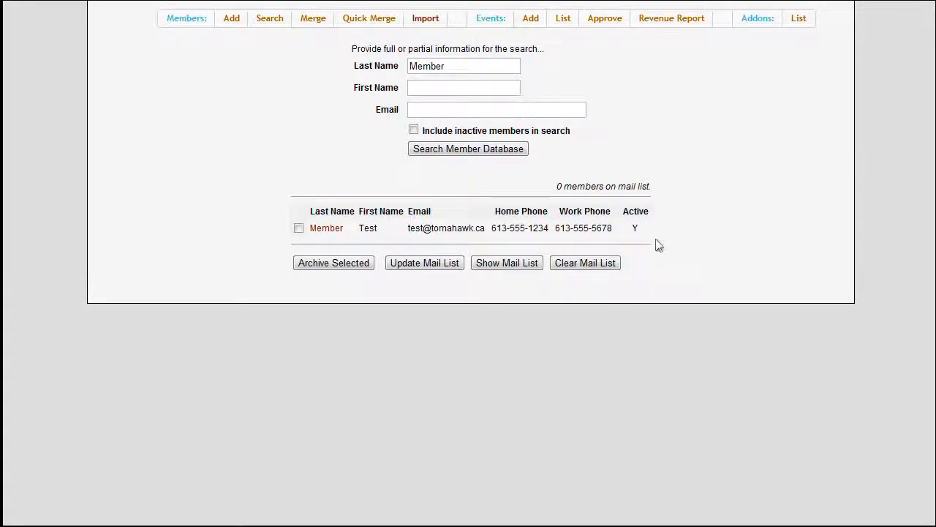
{"action": "left_click", "coordinate": [326, 228]}
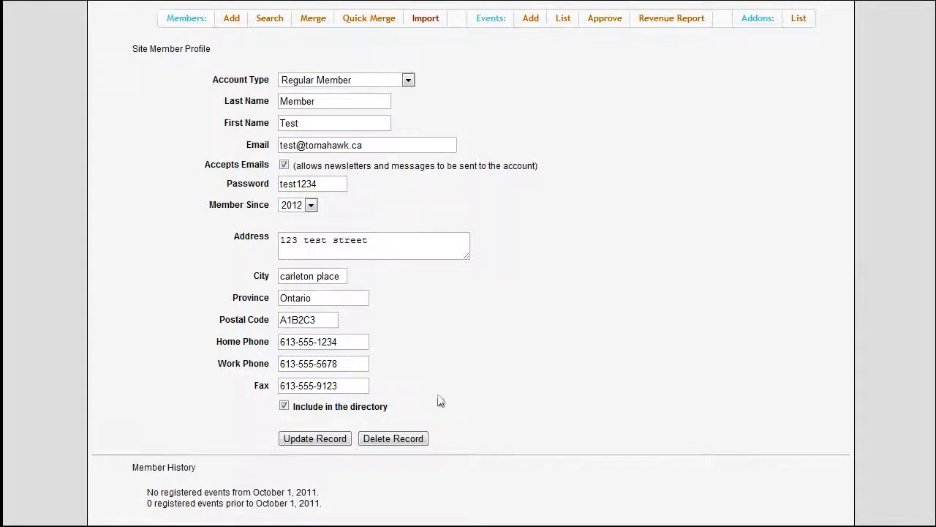
Review the Merge page's list of duplicate member accounts.
{"action": "left_click", "coordinate": [313, 20]}
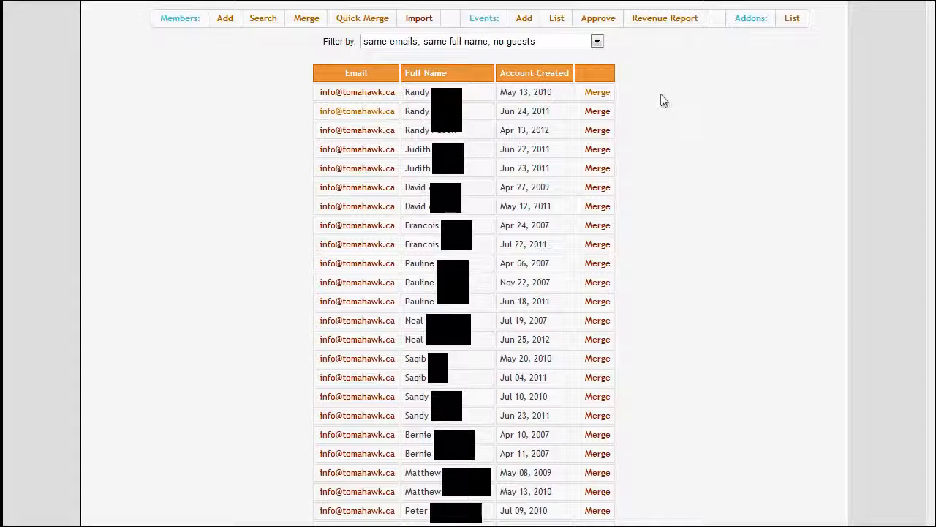
{"action": "left_click", "coordinate": [597, 92]}
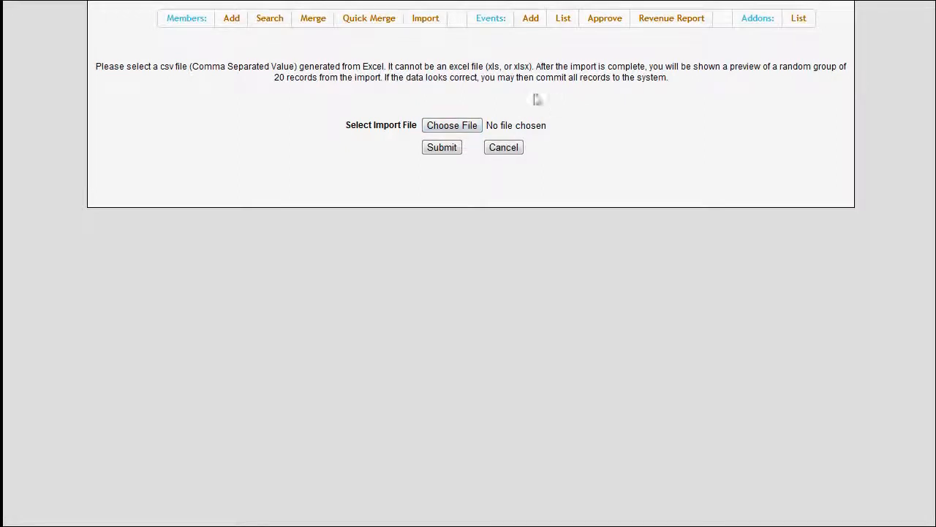
Open the Add Event form and set the event type to Dinner Only.
{"action": "left_click", "coordinate": [536, 22]}
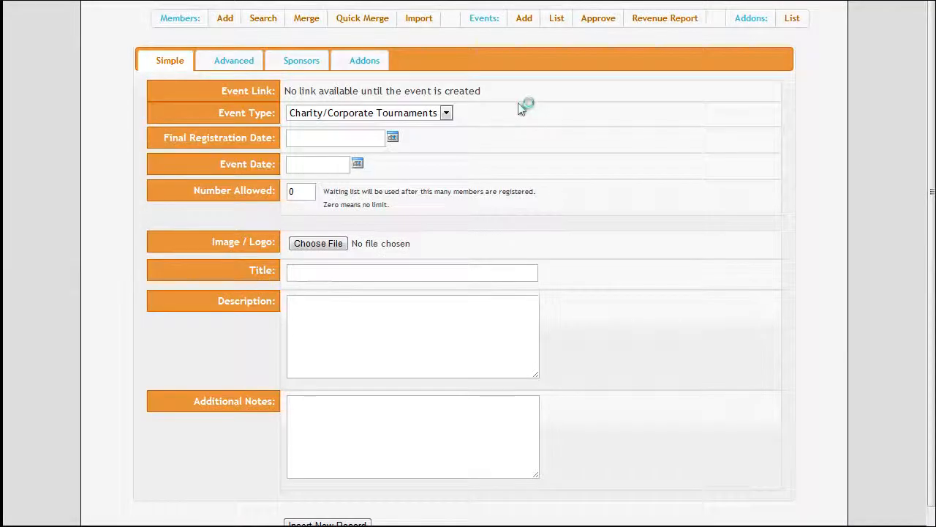
{"action": "scroll", "coordinate": [622, 121], "scroll_direction": "down", "scroll_amount": 1}
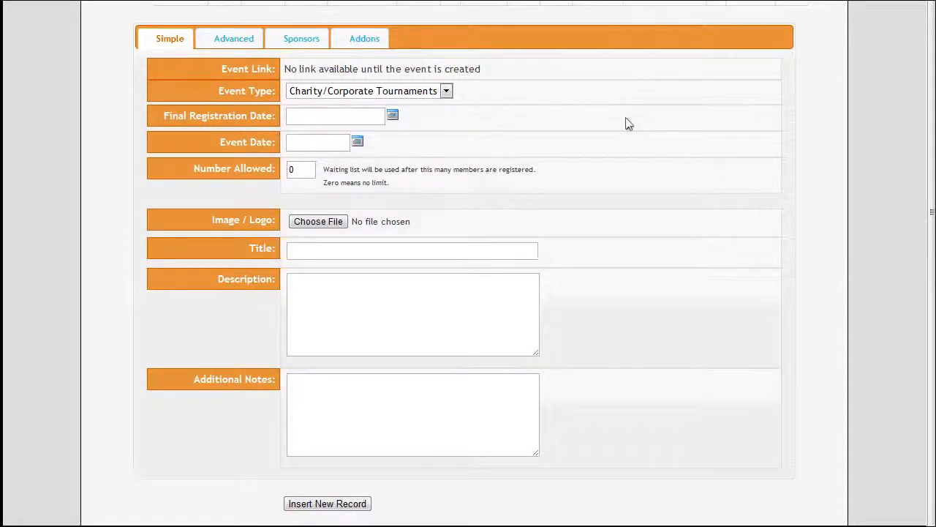
{"action": "left_click", "coordinate": [429, 95]}
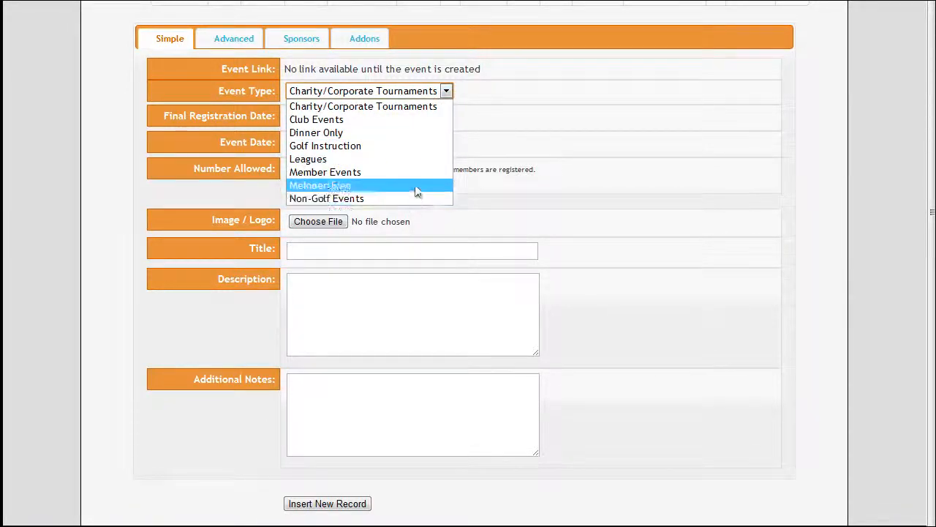
{"action": "left_click", "coordinate": [417, 133]}
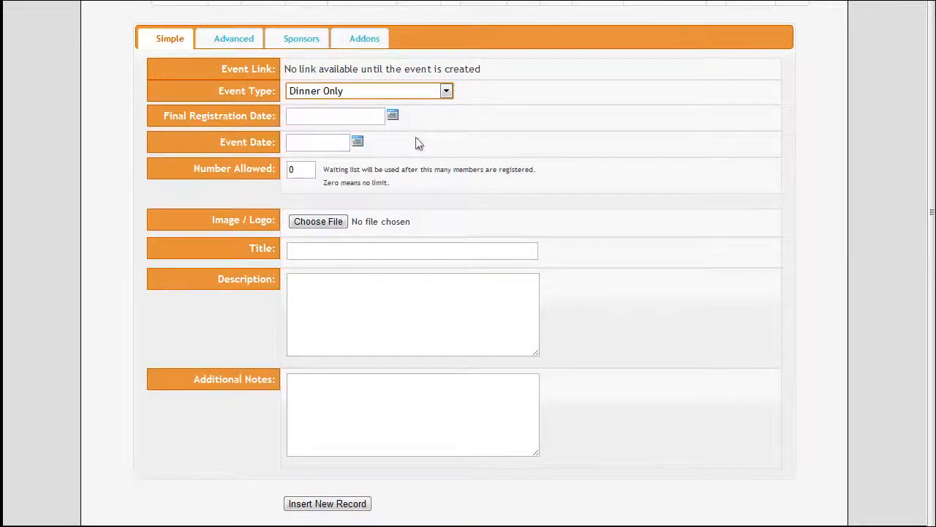
Set the final registration date to Aug 4, 2012 and the event date to Aug 7, 2012.
{"action": "left_click", "coordinate": [393, 119]}
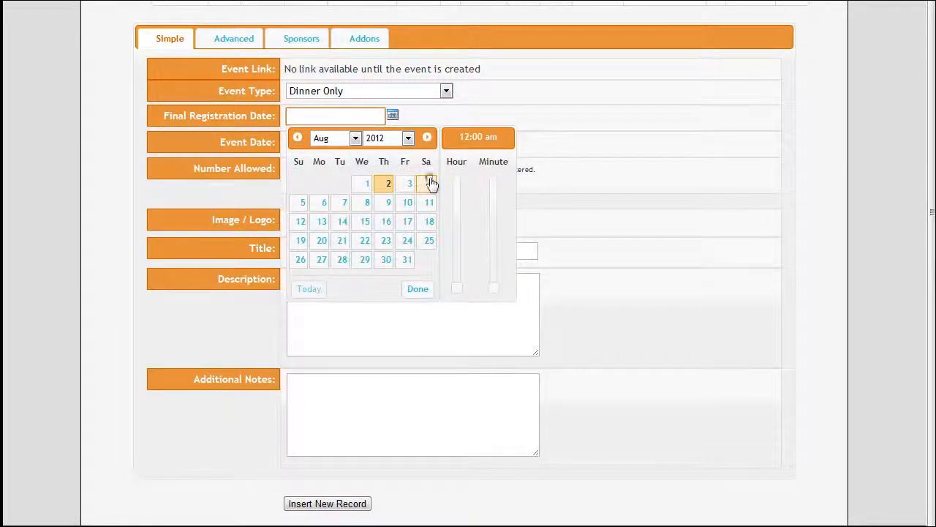
{"action": "left_click", "coordinate": [430, 182]}
{"action": "left_click", "coordinate": [418, 290]}
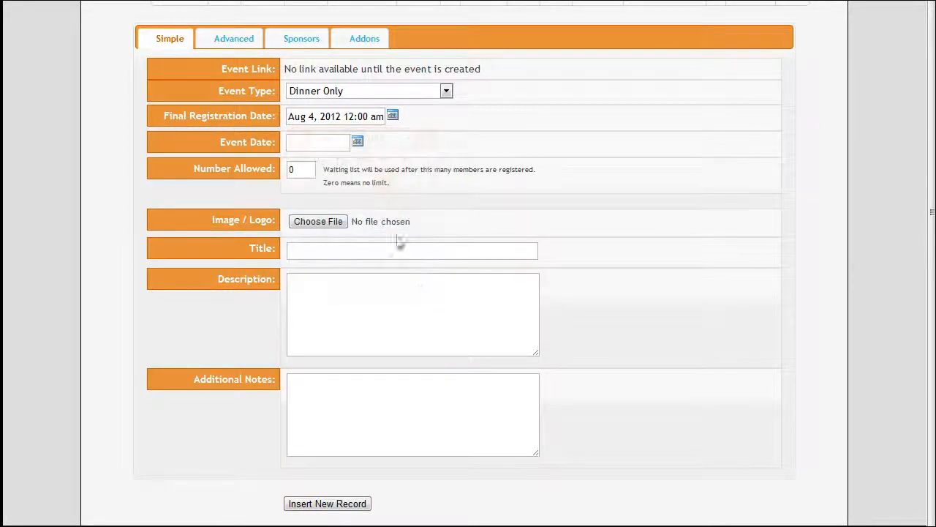
{"action": "left_click", "coordinate": [357, 142]}
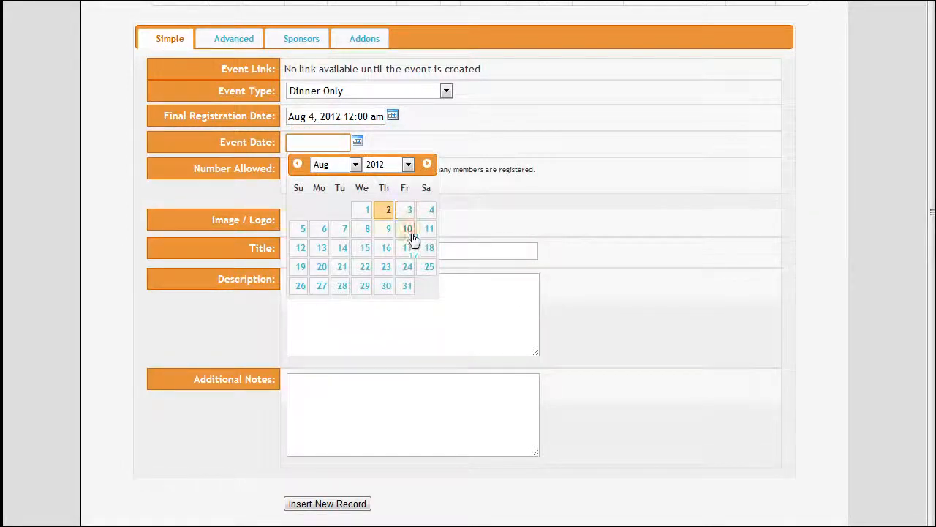
{"action": "left_click", "coordinate": [344, 230]}
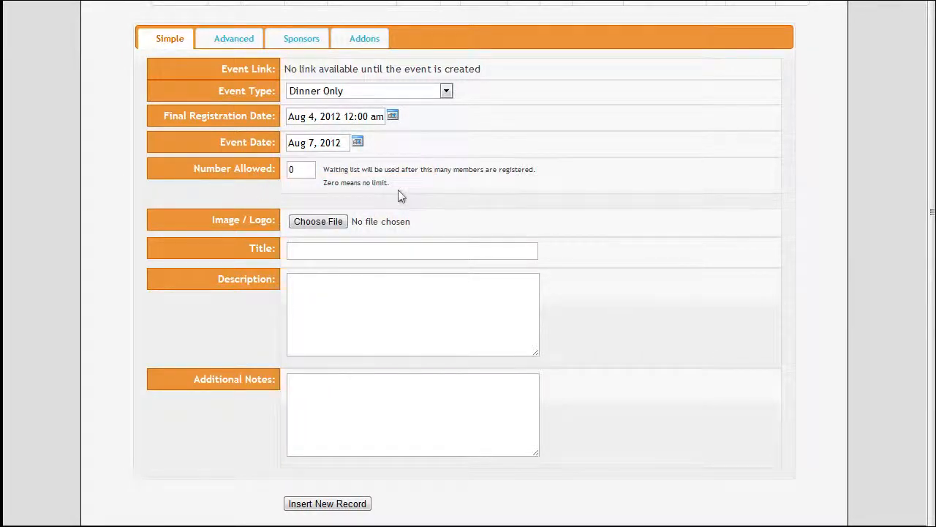
Enter the title Test Event, the description An Event for Testing, and the additional notes Testers Only.
{"action": "left_click", "coordinate": [307, 229]}
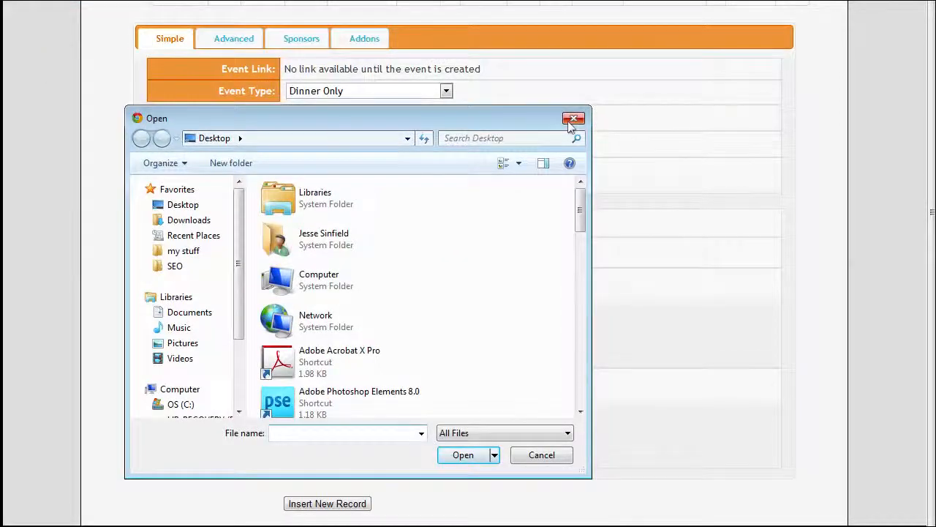
{"action": "left_click", "coordinate": [574, 118]}
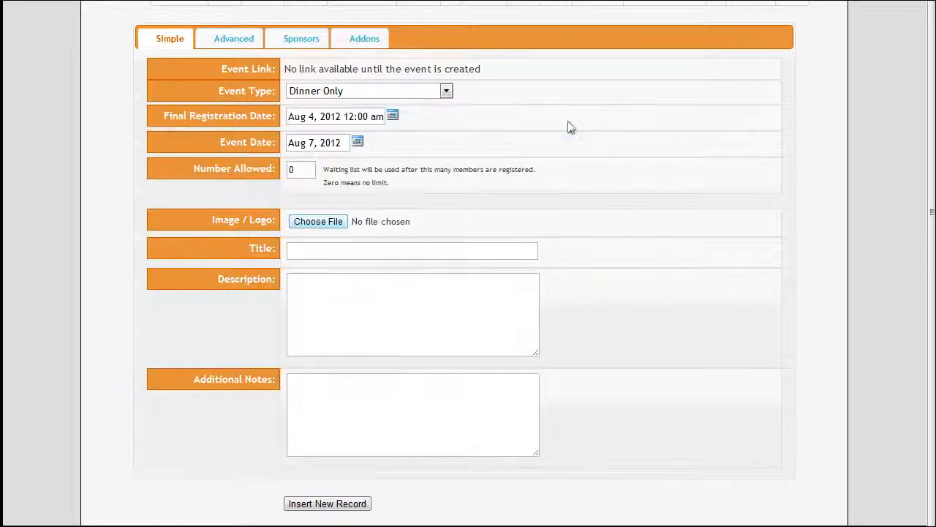
{"action": "left_click", "coordinate": [384, 249]}
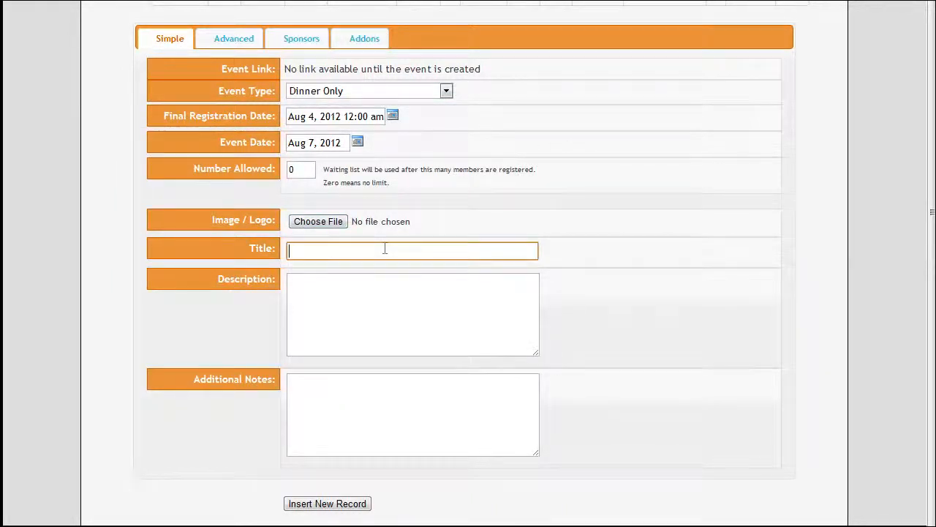
{"action": "type", "text": "Test Event"}
{"action": "left_click", "coordinate": [385, 295]}
{"action": "type", "text": "An"}
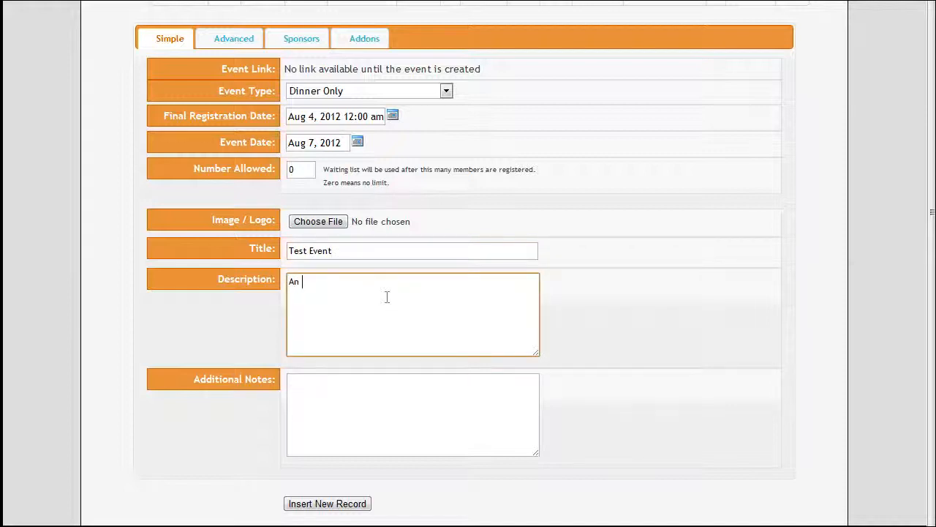
{"action": "type", "text": " Event for Testing"}
{"action": "left_click", "coordinate": [317, 430]}
{"action": "type", "text": "Testers Only"}
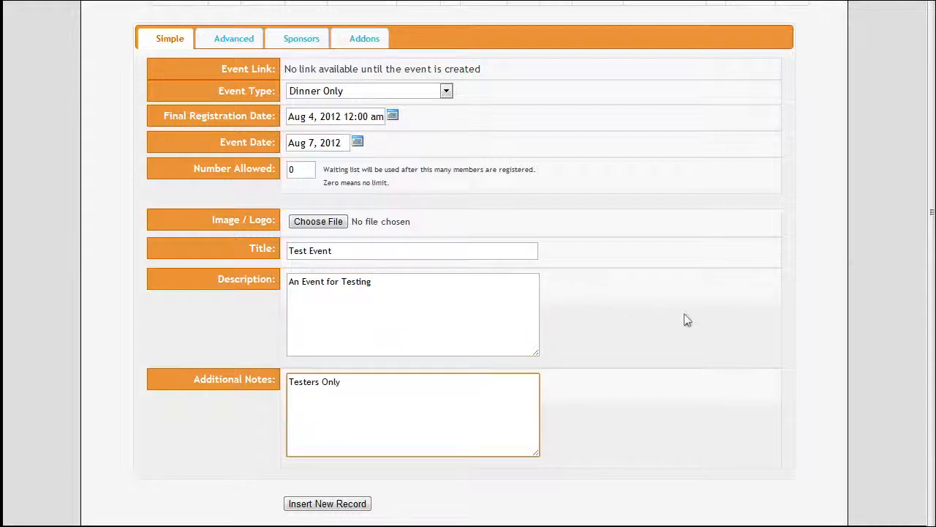
{"action": "left_click", "coordinate": [687, 319]}
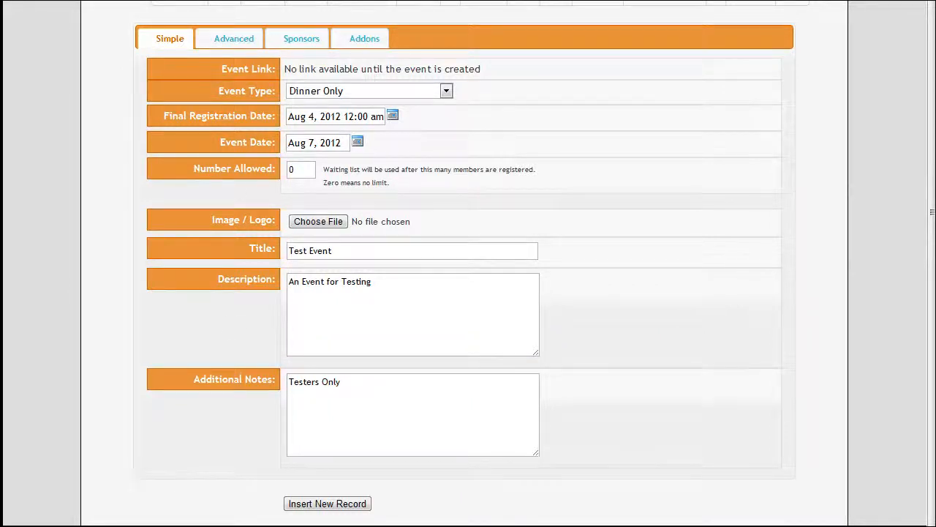
Set the event's group code to TEST in the advanced settings.
{"action": "left_click", "coordinate": [234, 39]}
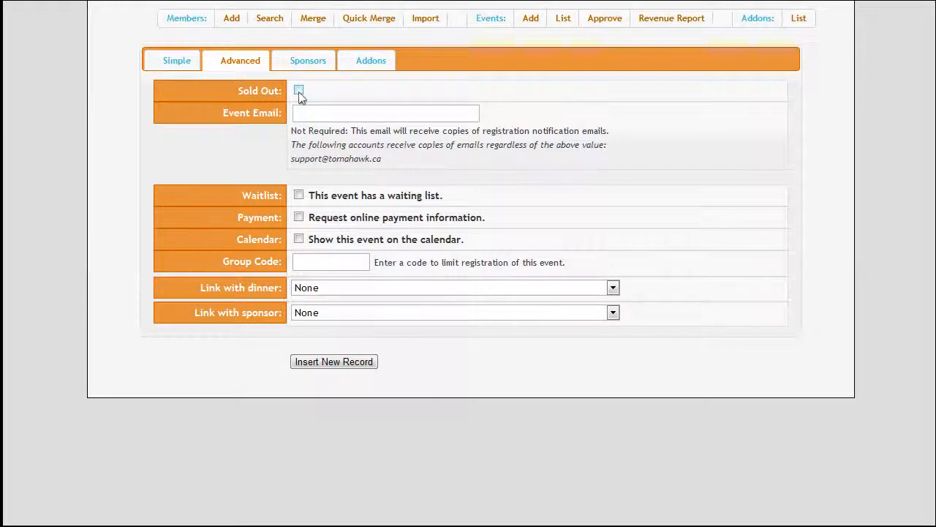
{"action": "left_click", "coordinate": [371, 118]}
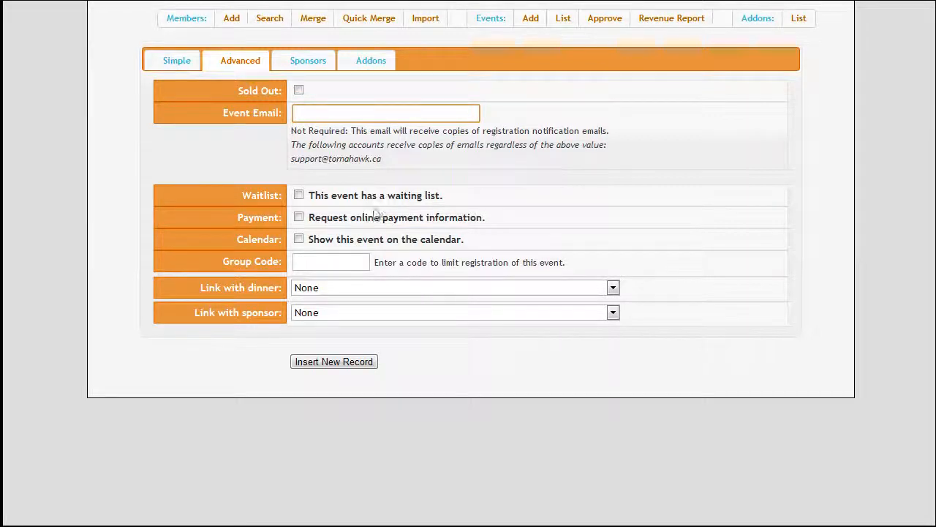
{"action": "left_click", "coordinate": [364, 261]}
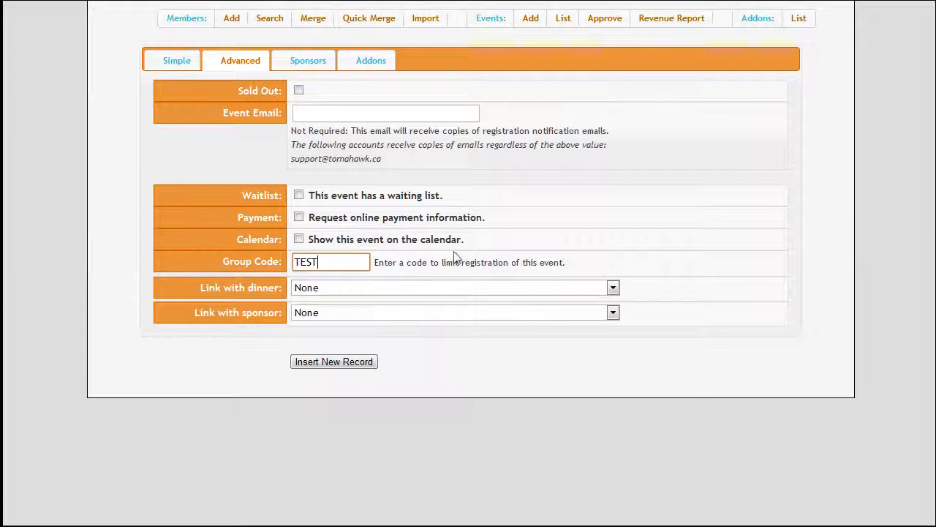
Browse the events available for linking with dinner and with sponsor.
{"action": "left_click", "coordinate": [561, 294]}
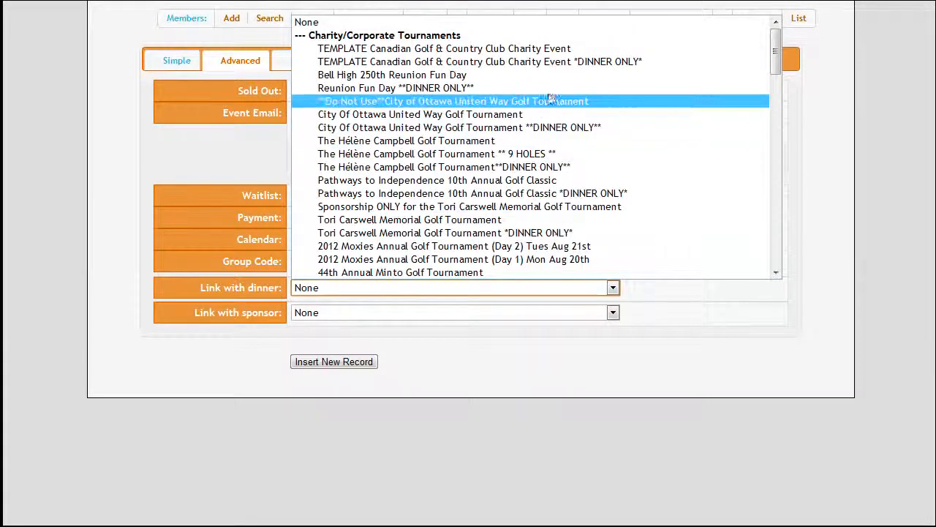
{"action": "left_click", "coordinate": [536, 304]}
{"action": "left_click", "coordinate": [527, 314]}
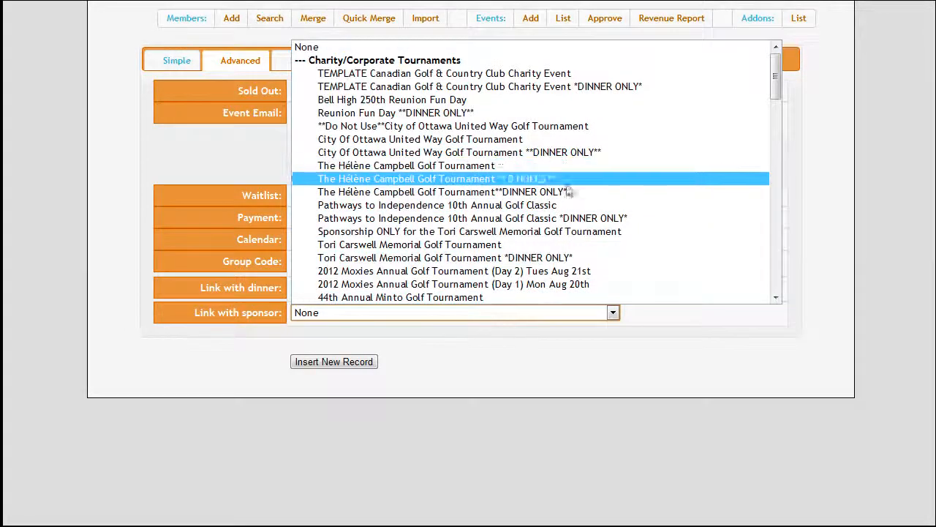
{"action": "scroll", "coordinate": [569, 188], "scroll_direction": "down", "scroll_amount": 15}
{"action": "scroll", "coordinate": [565, 200], "scroll_direction": "down", "scroll_amount": 5}
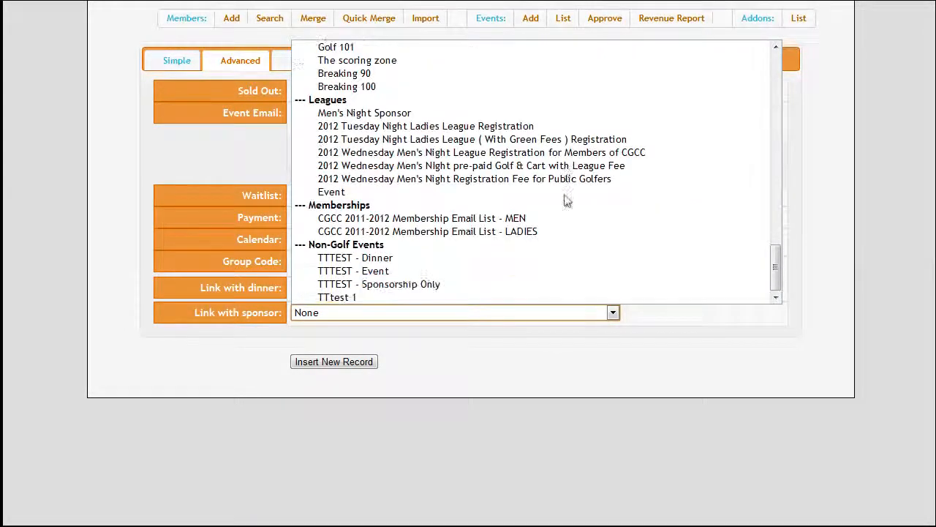
{"action": "left_click", "coordinate": [566, 321]}
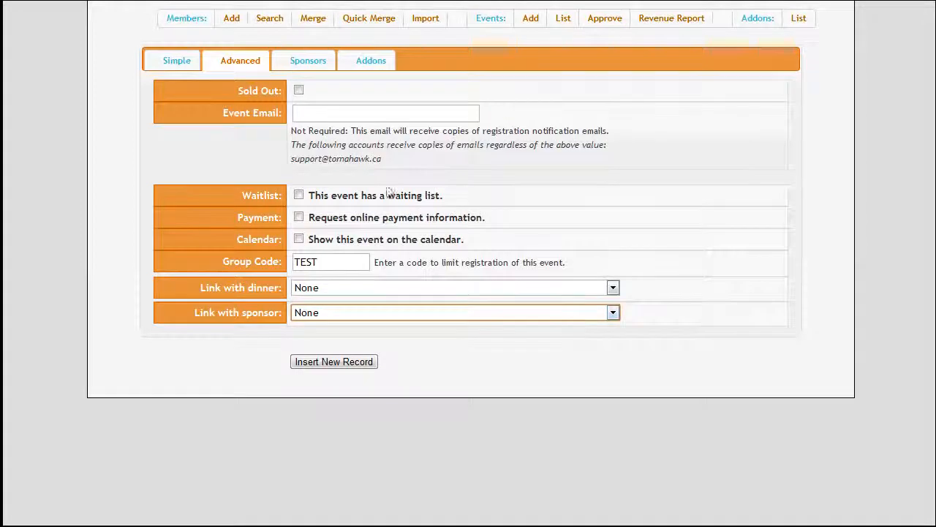
Review the Sponsors and Addons sections, including the list of available addons.
{"action": "left_click", "coordinate": [313, 66]}
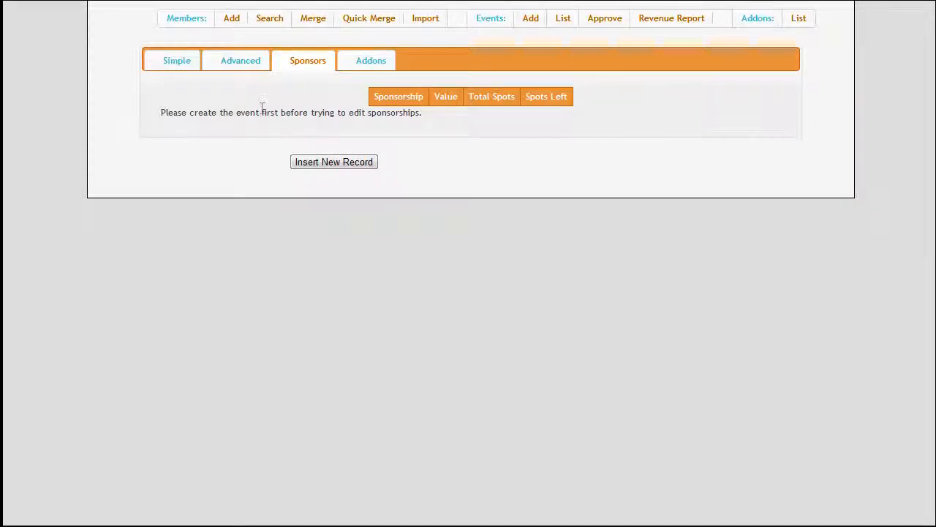
{"action": "left_click", "coordinate": [372, 67]}
{"action": "left_click", "coordinate": [657, 136]}
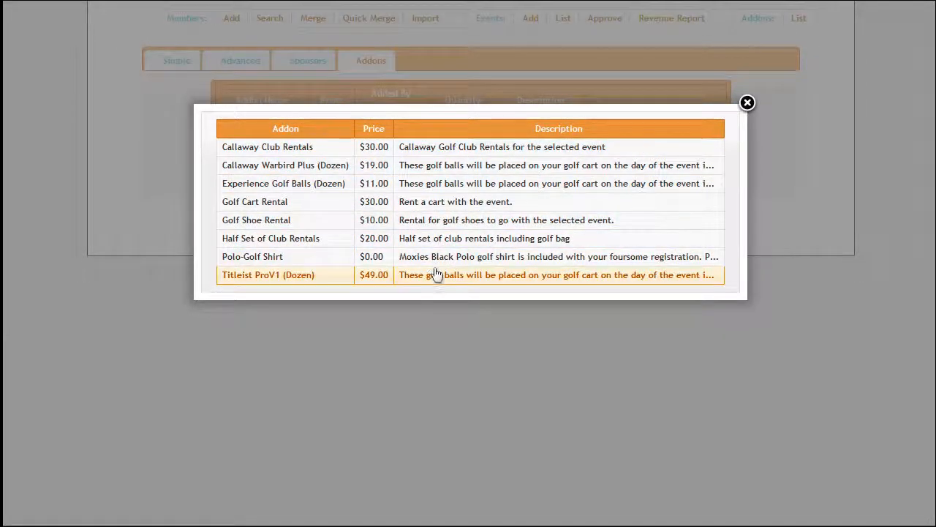
{"action": "left_click", "coordinate": [747, 103]}
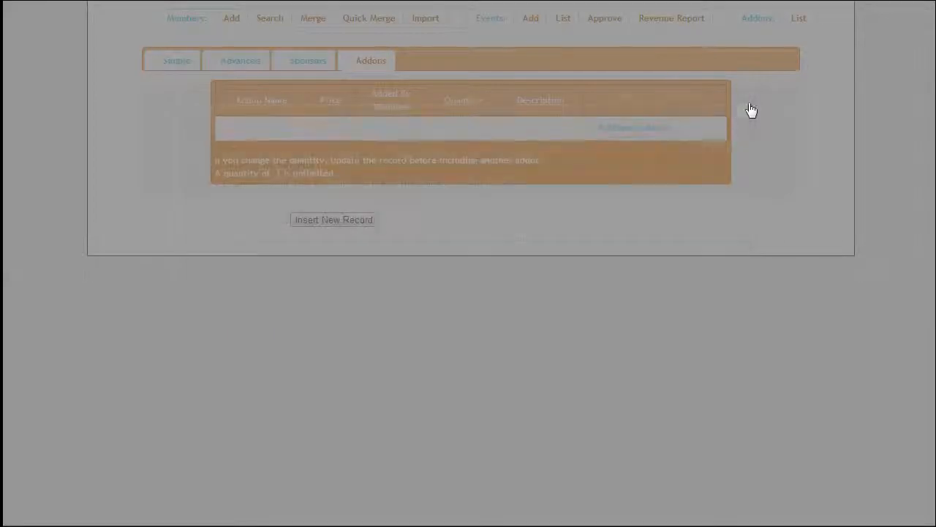
Insert the new event record.
{"action": "left_click", "coordinate": [192, 69]}
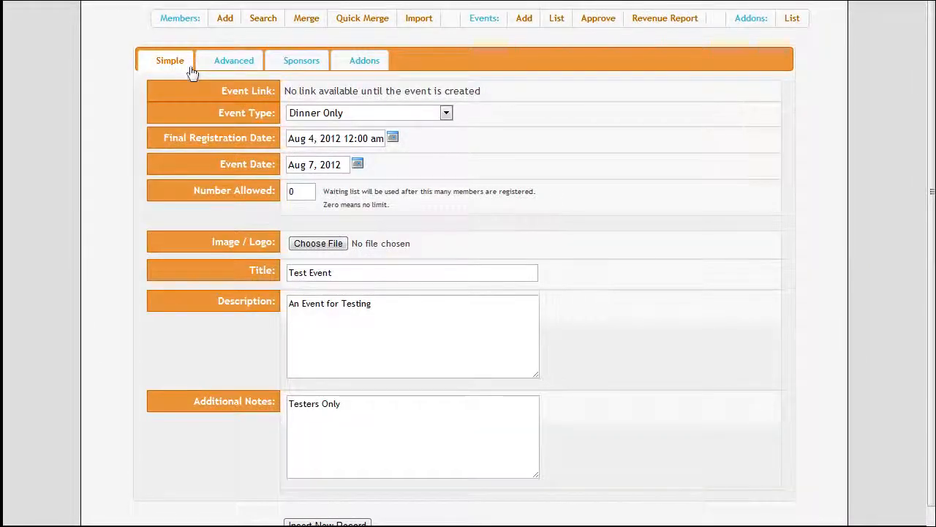
{"action": "scroll", "coordinate": [545, 284], "scroll_direction": "down", "scroll_amount": 1}
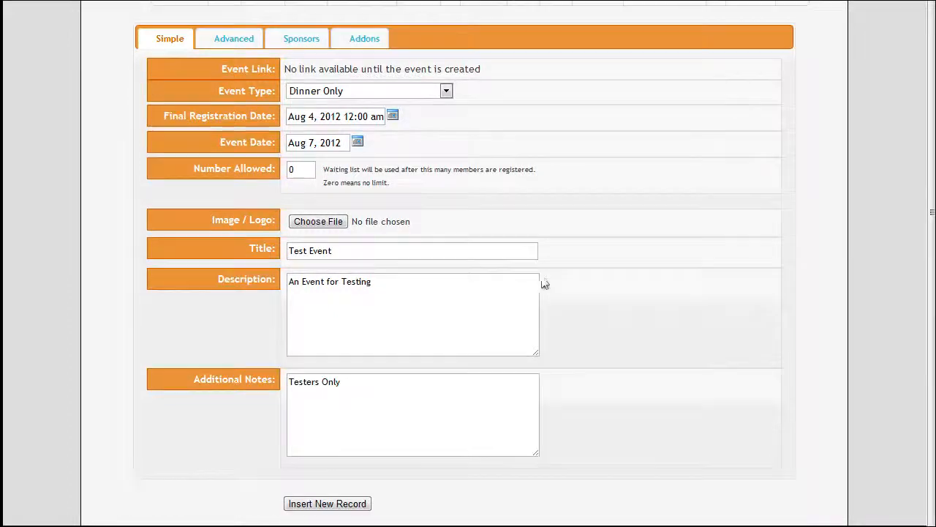
{"action": "left_click", "coordinate": [341, 505]}
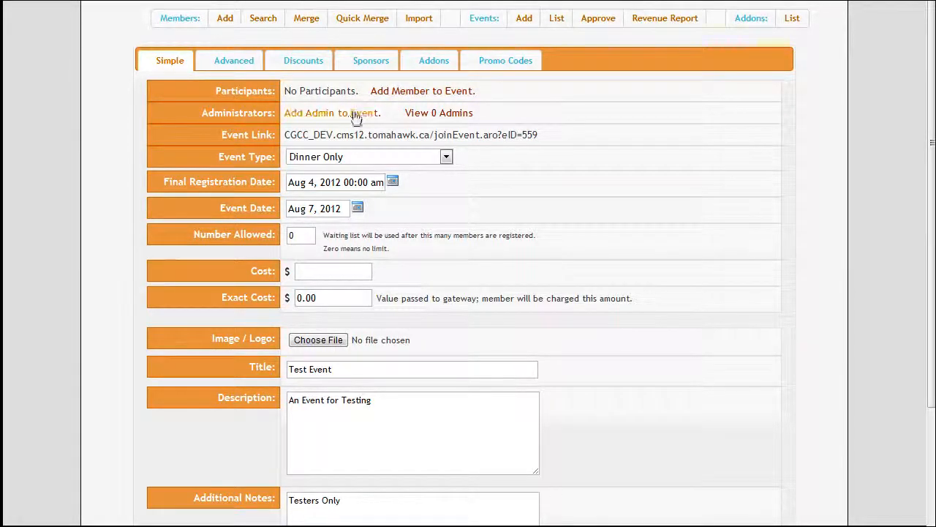
Highlight the created event's link address.
{"action": "left_click_drag", "start_coordinate": [285, 135], "coordinate": [551, 136]}
{"action": "left_click", "coordinate": [552, 135]}
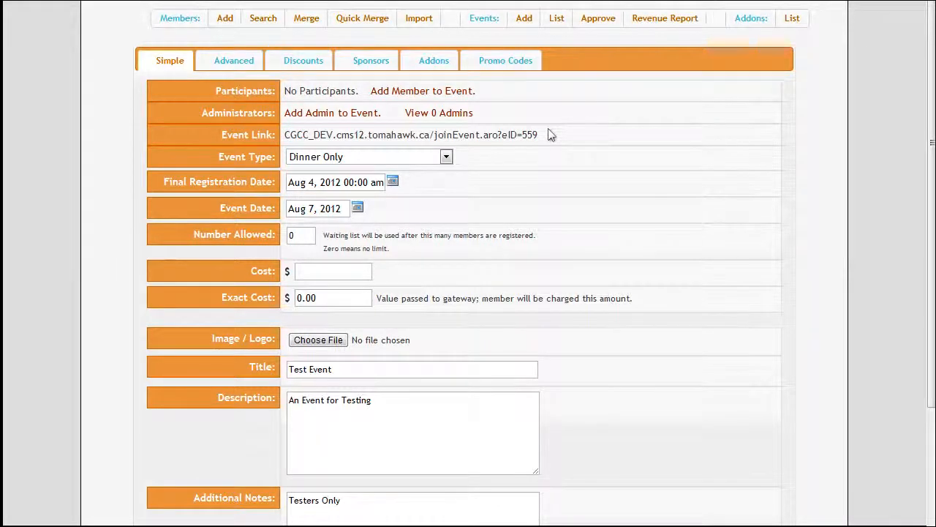
{"action": "scroll", "coordinate": [552, 134], "scroll_direction": "down", "scroll_amount": 3}
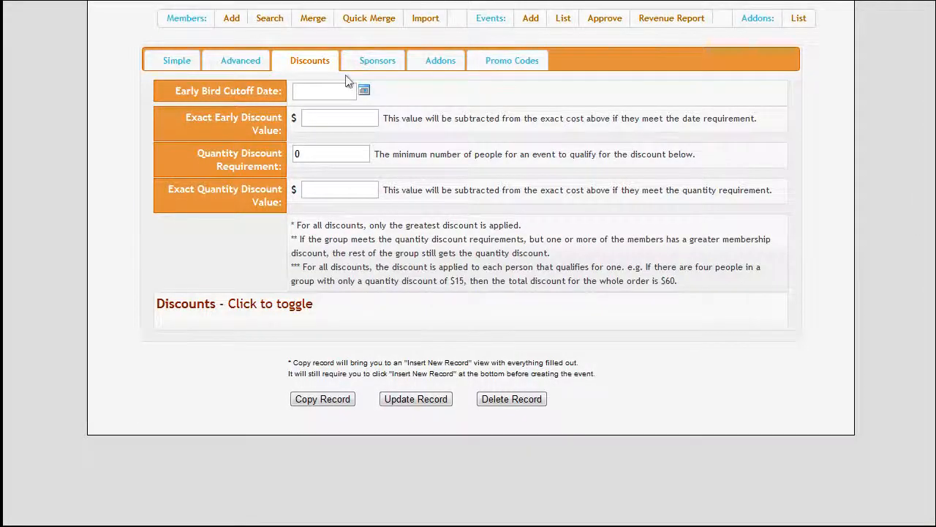
Set the early bird cutoff date to Aug 3, 2012 in the event's discounts.
{"action": "left_click", "coordinate": [364, 90]}
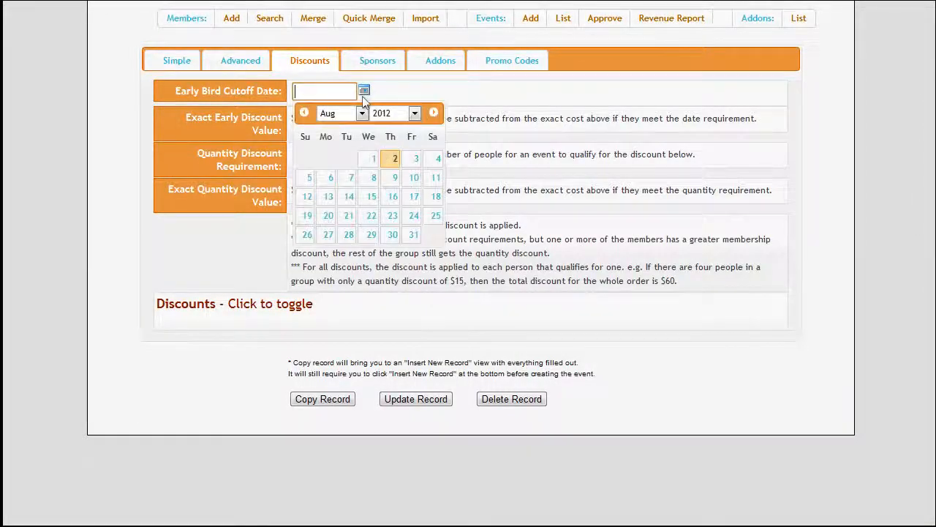
{"action": "left_click", "coordinate": [414, 158]}
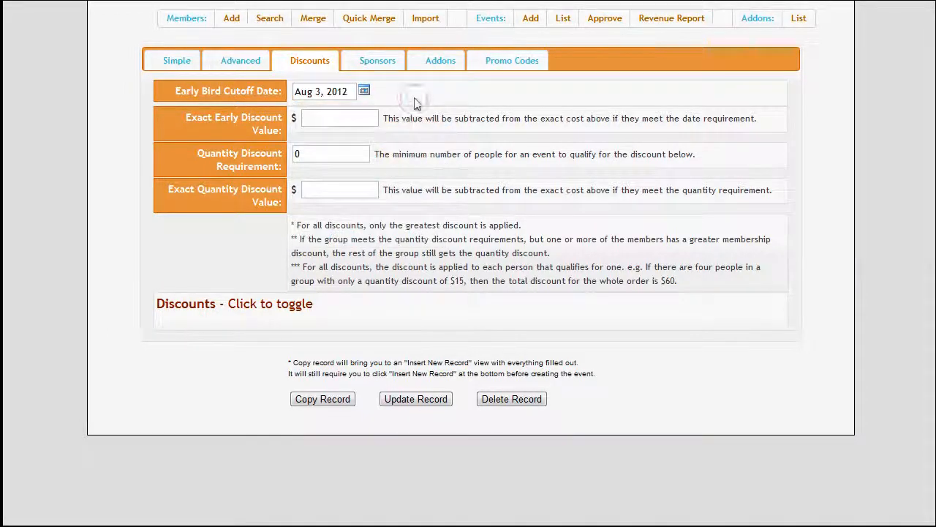
{"action": "left_click", "coordinate": [315, 117]}
{"action": "left_click", "coordinate": [337, 156]}
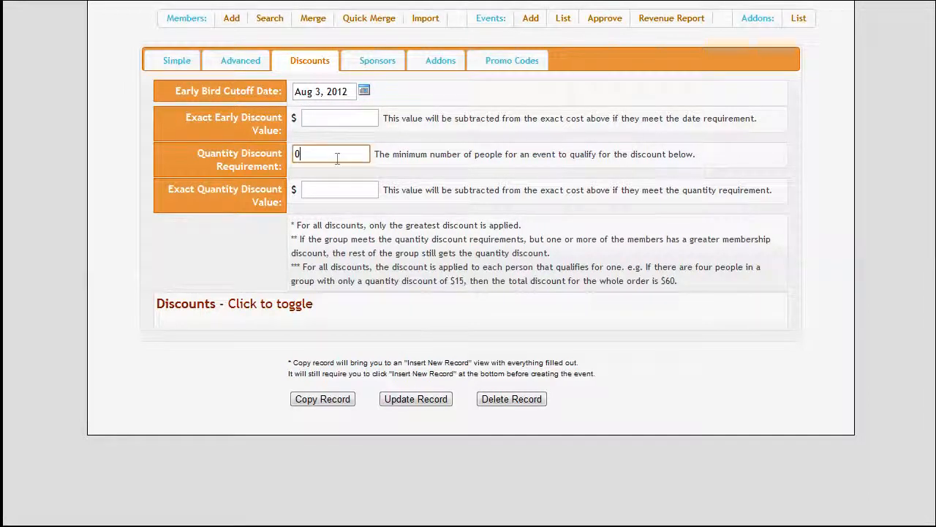
{"action": "left_click", "coordinate": [340, 190]}
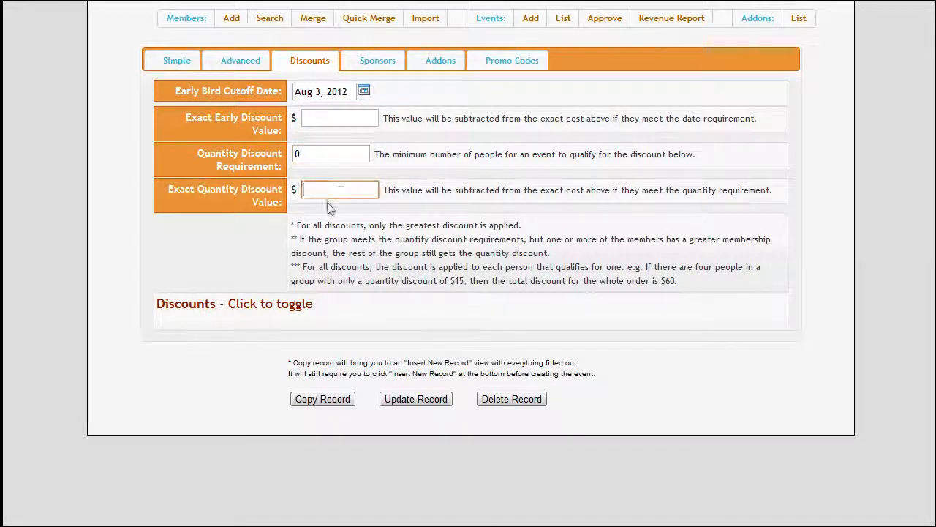
Review the Sponsors and Addons sections of the created event.
{"action": "left_click", "coordinate": [390, 71]}
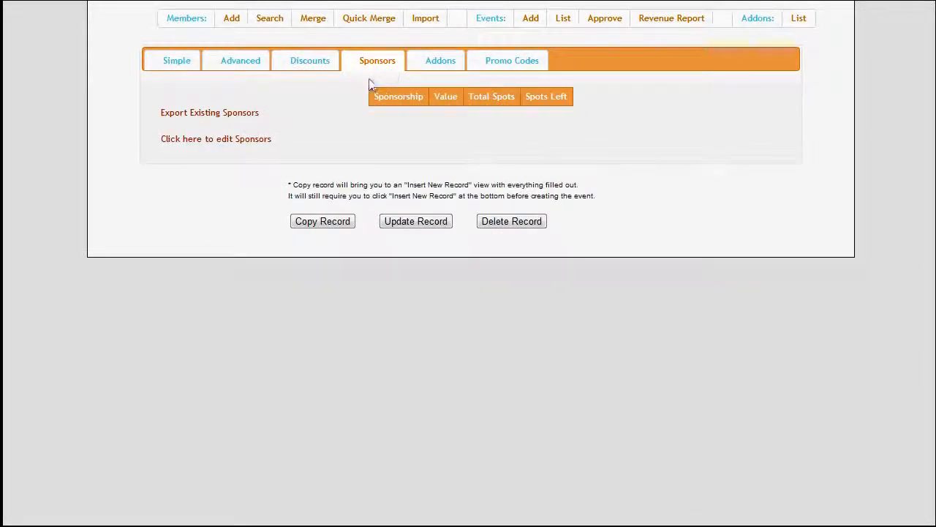
{"action": "left_click", "coordinate": [255, 143]}
{"action": "left_click", "coordinate": [433, 64]}
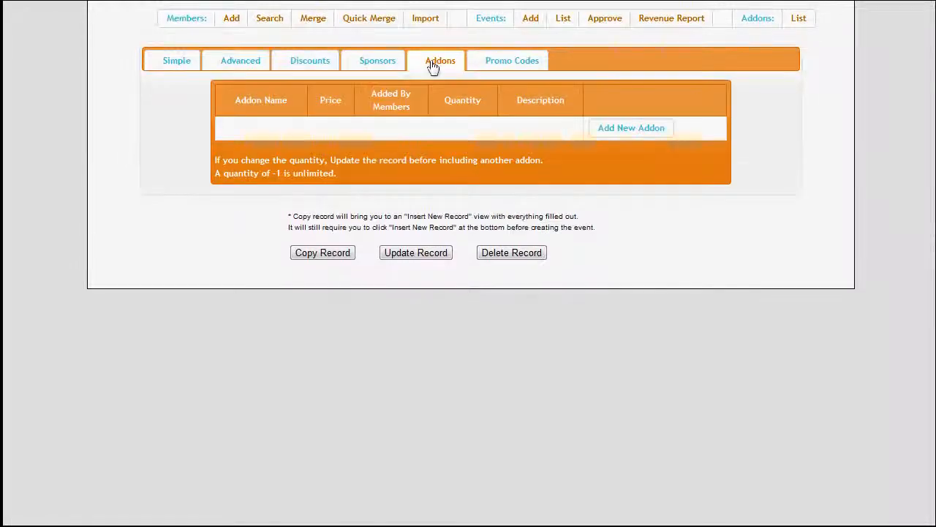
Open the Add New Promo Code form for the event and close it without saving.
{"action": "left_click", "coordinate": [497, 61]}
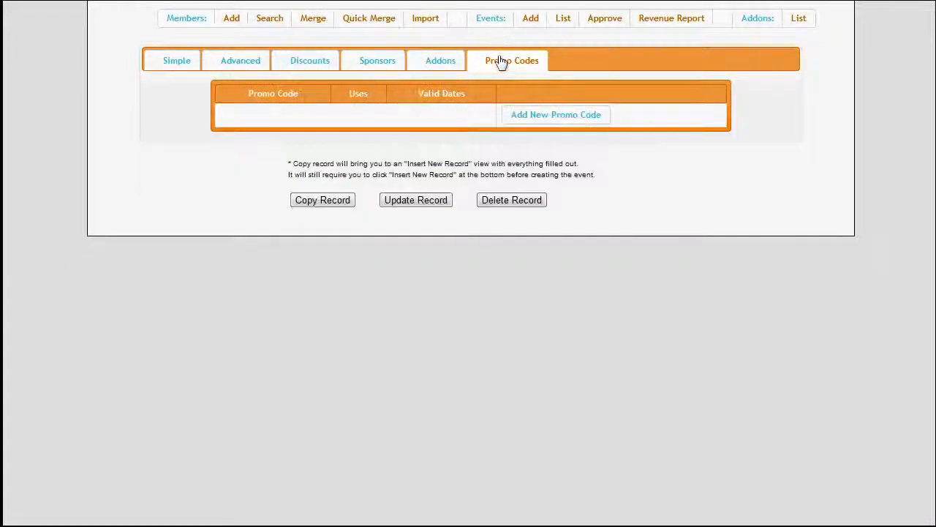
{"action": "left_click", "coordinate": [516, 119]}
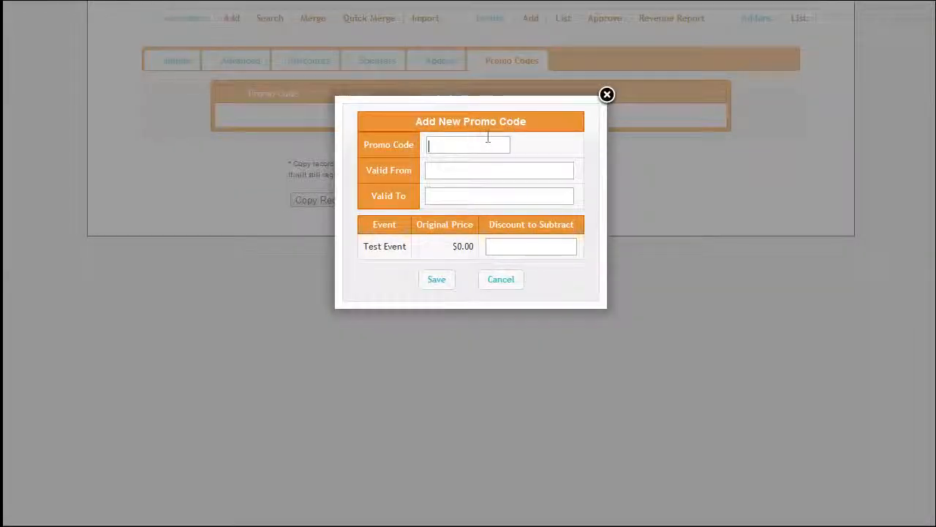
{"action": "left_click", "coordinate": [488, 140]}
{"action": "left_click", "coordinate": [606, 96]}
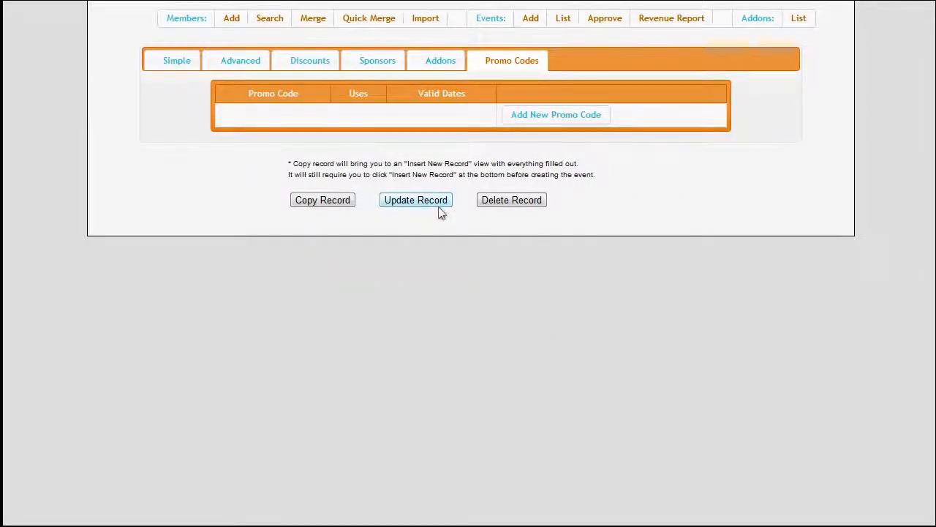
Update the event record and open the events list.
{"action": "left_click", "coordinate": [415, 201]}
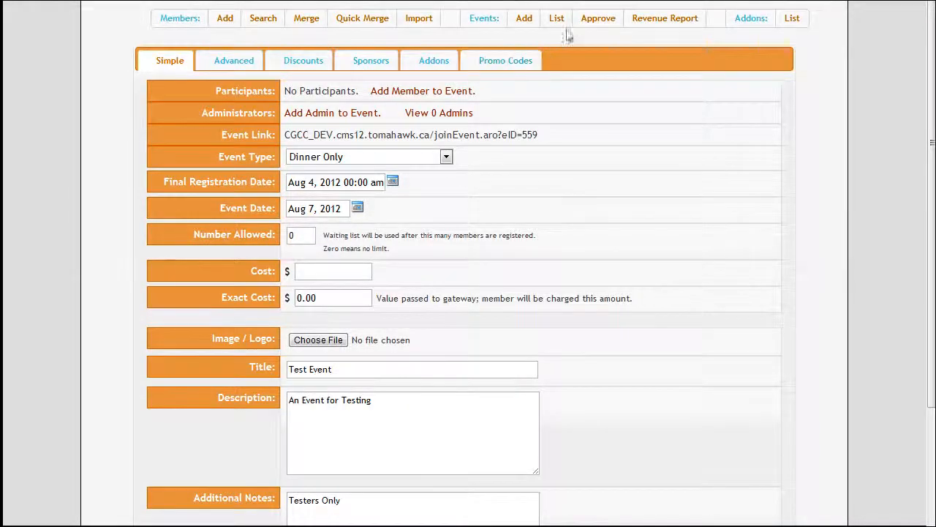
{"action": "left_click", "coordinate": [560, 20]}
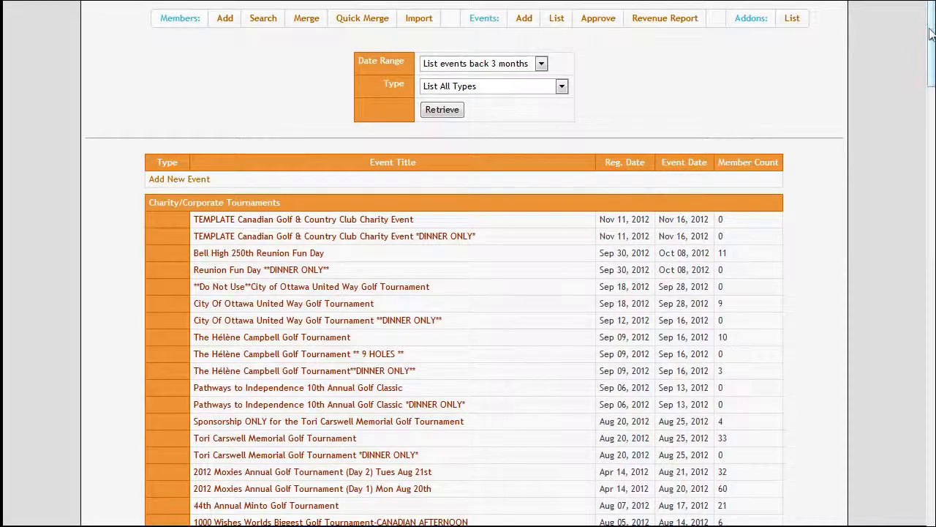
Filter the events list to the Dinner Only type and open Test Event.
{"action": "mouse_move", "coordinate": [930, 30]}
{"action": "left_mouse_down"}
{"action": "mouse_move", "coordinate": [922, 386]}
{"action": "mouse_move", "coordinate": [915, 29]}
{"action": "left_mouse_up"}
{"action": "left_click", "coordinate": [504, 64]}
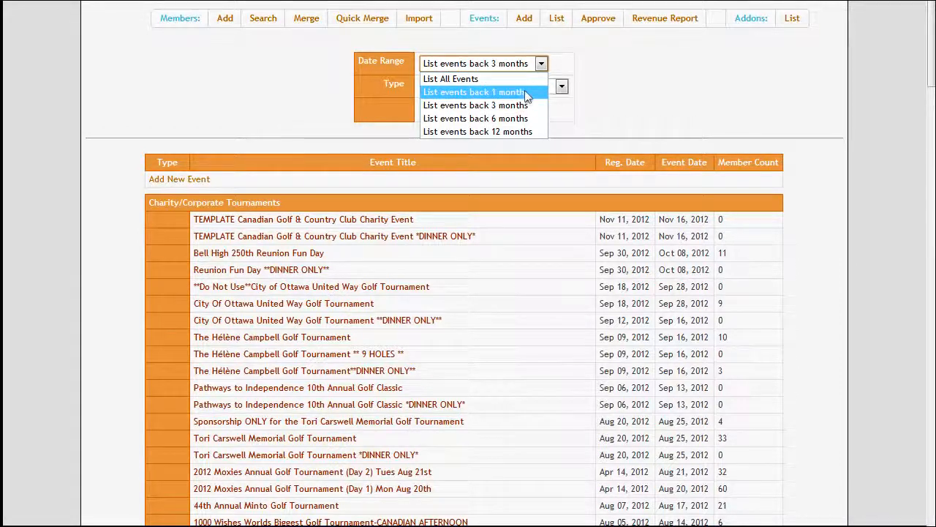
{"action": "left_click", "coordinate": [561, 86]}
{"action": "left_click", "coordinate": [561, 86]}
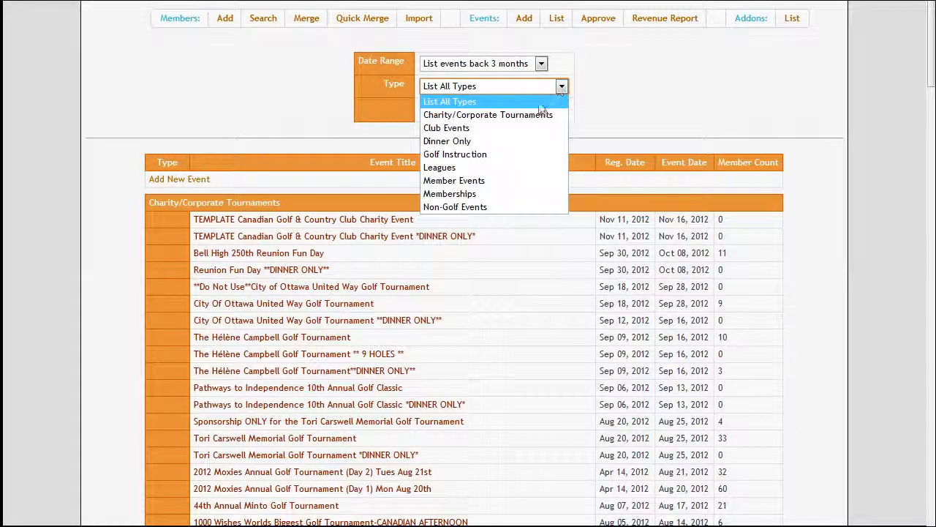
{"action": "left_click", "coordinate": [448, 141]}
{"action": "left_click", "coordinate": [453, 109]}
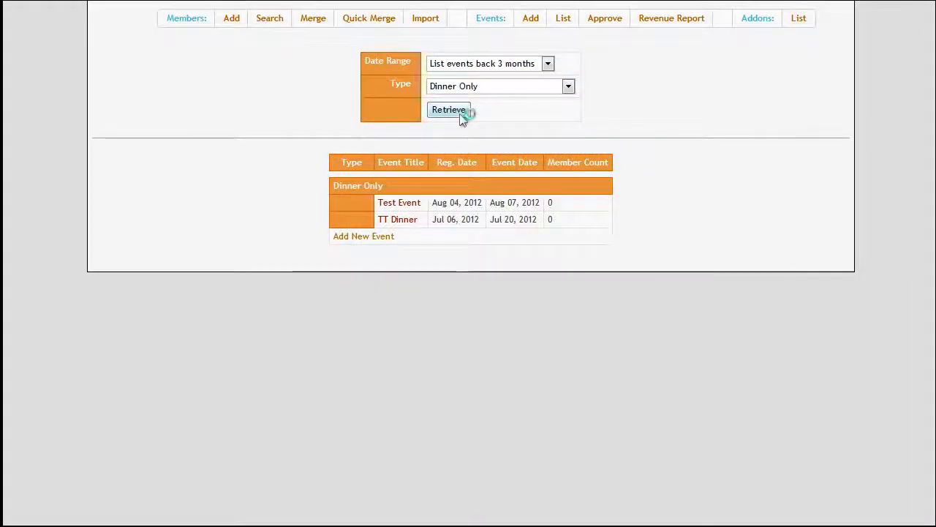
{"action": "left_click", "coordinate": [408, 210]}
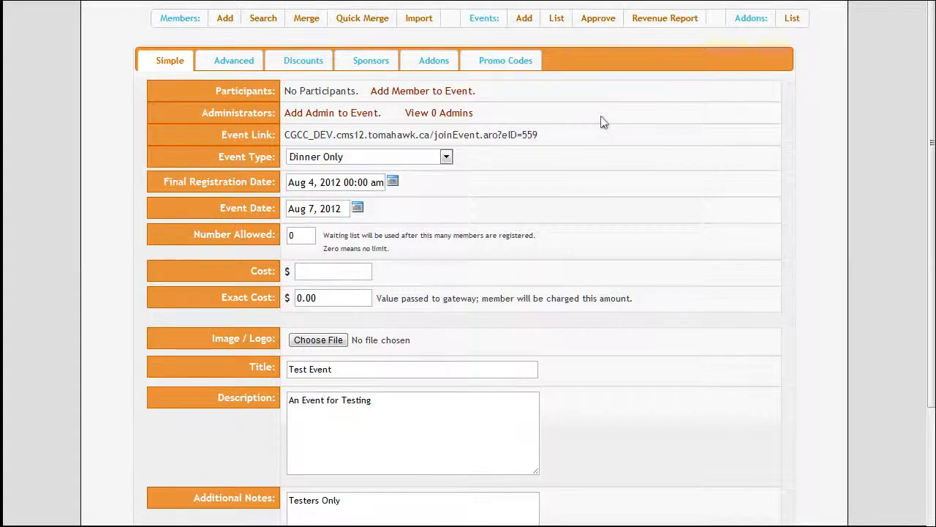
Approve Test Event in the unapproved events list.
{"action": "left_click", "coordinate": [607, 21]}
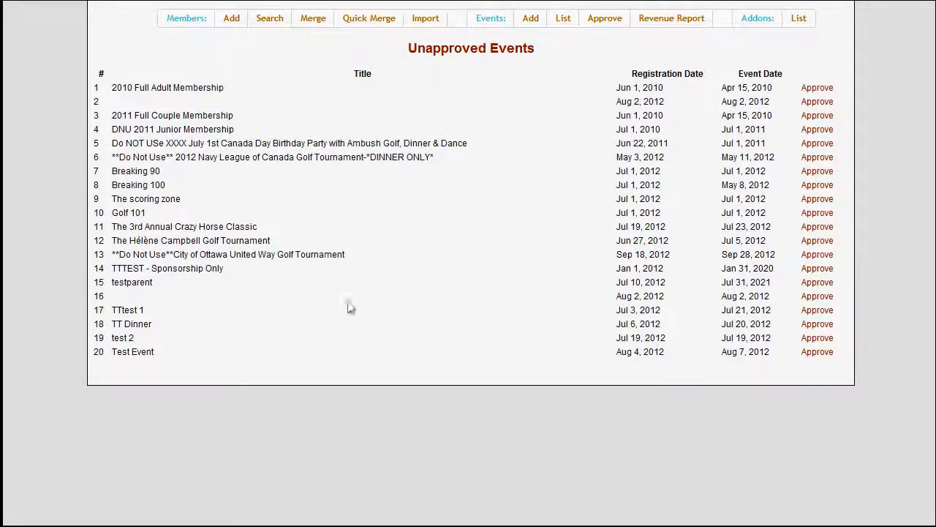
{"action": "left_click", "coordinate": [817, 352]}
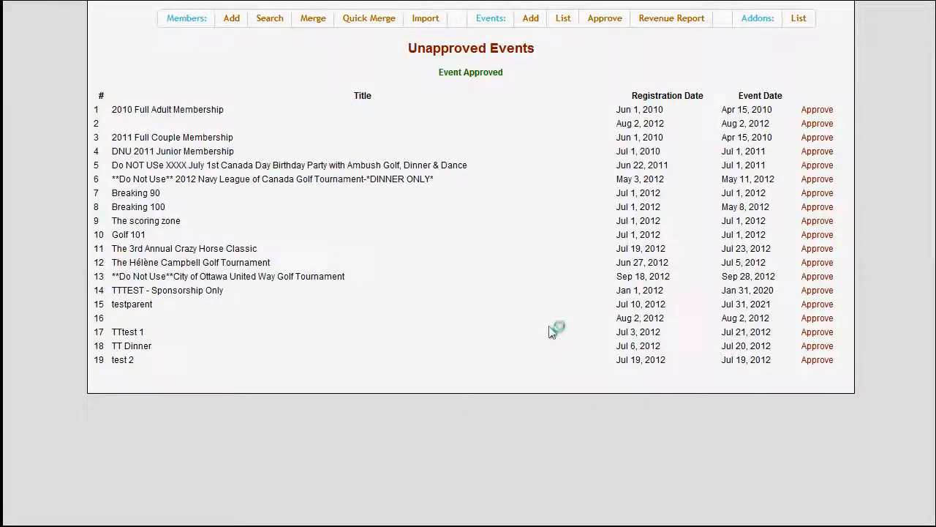
Open the revenue report and select Test Event under the Dinner Only event type.
{"action": "left_click", "coordinate": [664, 21]}
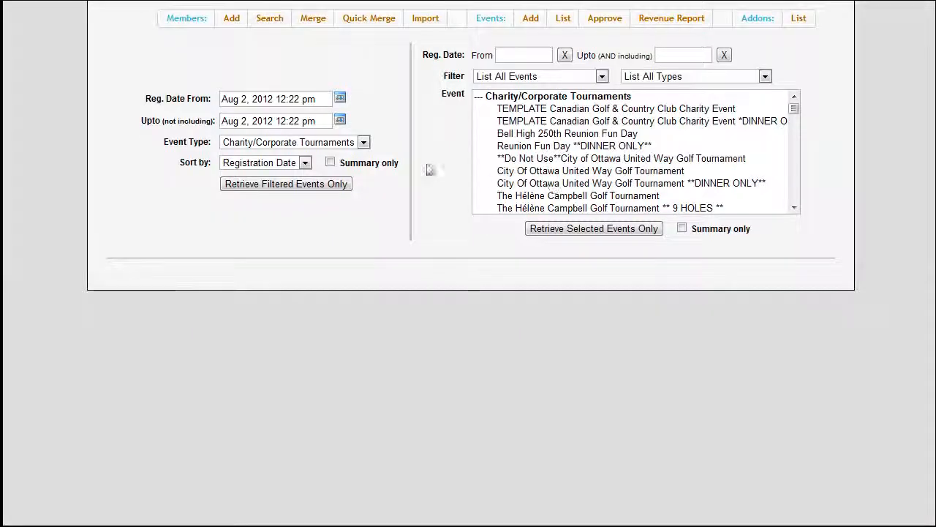
{"action": "left_click", "coordinate": [601, 76]}
{"action": "left_click", "coordinate": [601, 76]}
{"action": "left_click", "coordinate": [651, 76]}
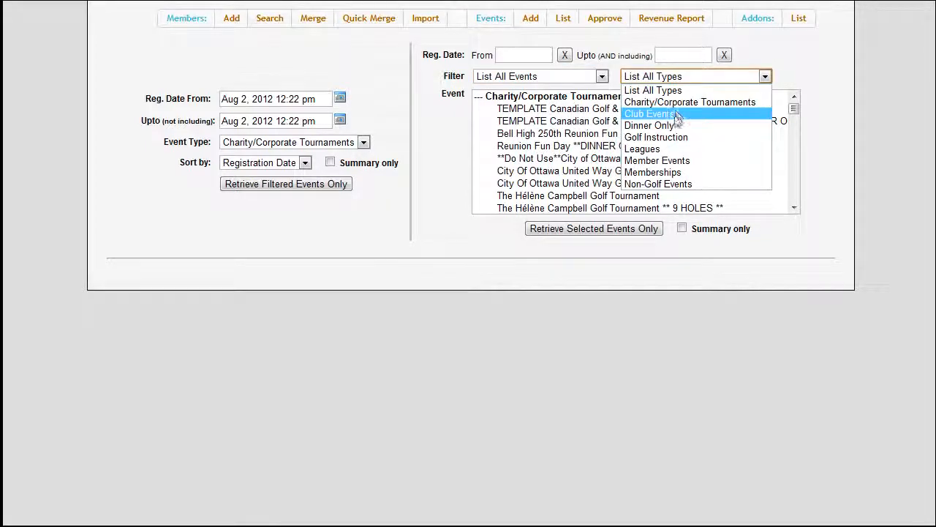
{"action": "left_click", "coordinate": [649, 125]}
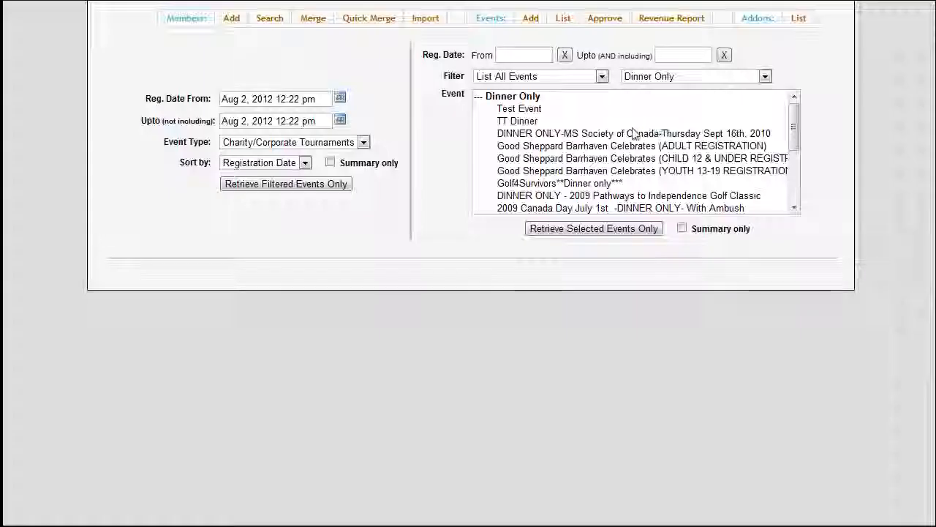
{"action": "left_click", "coordinate": [545, 111]}
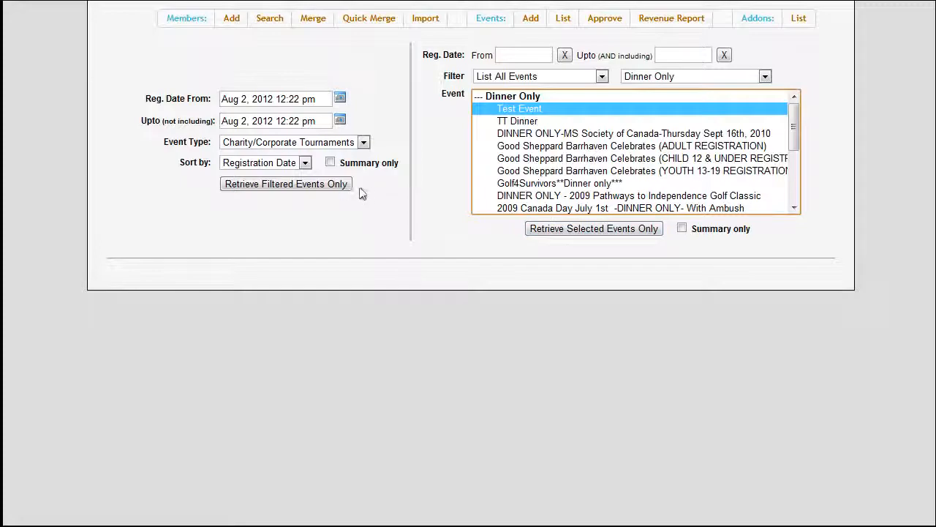
Start a new addon named Test Golf Balls with a price of 10.00.
{"action": "left_click", "coordinate": [798, 19]}
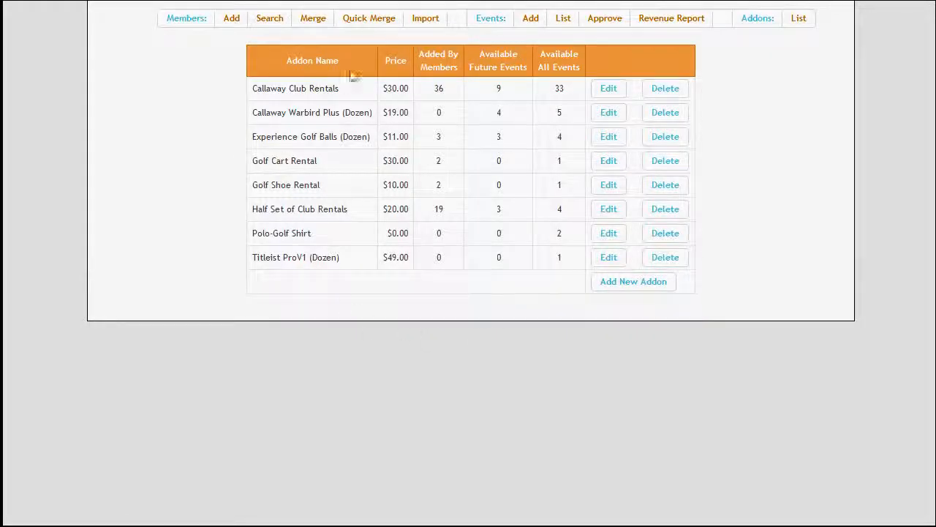
{"action": "left_click", "coordinate": [649, 290]}
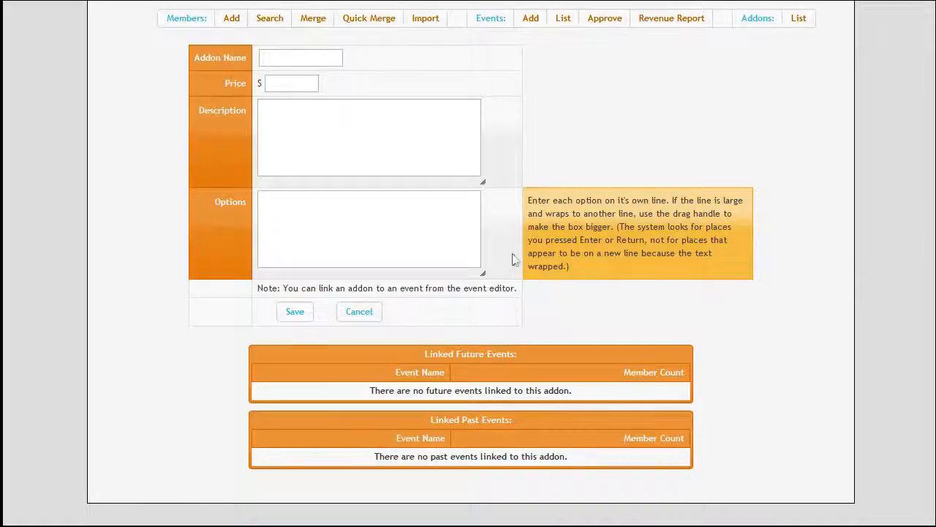
{"action": "left_click", "coordinate": [330, 58]}
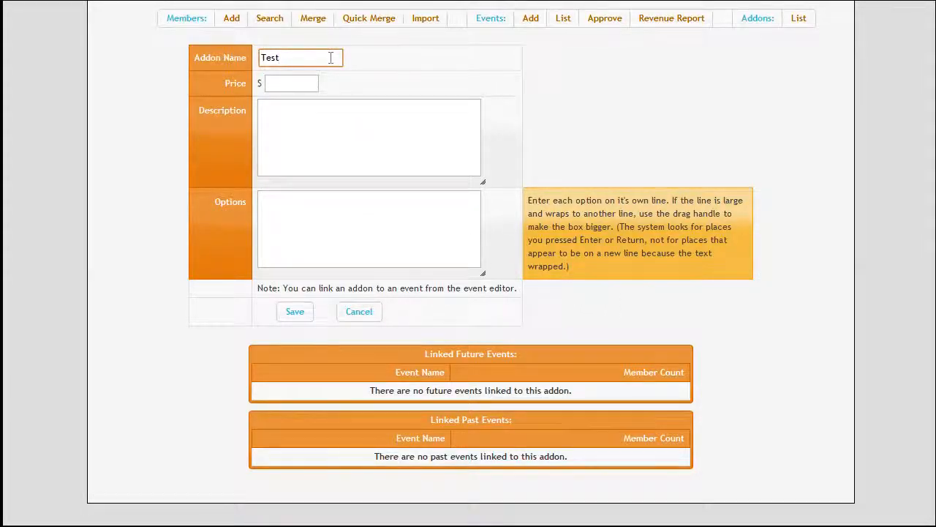
{"action": "type", "text": "Test Golf Balls"}
{"action": "left_click", "coordinate": [299, 83]}
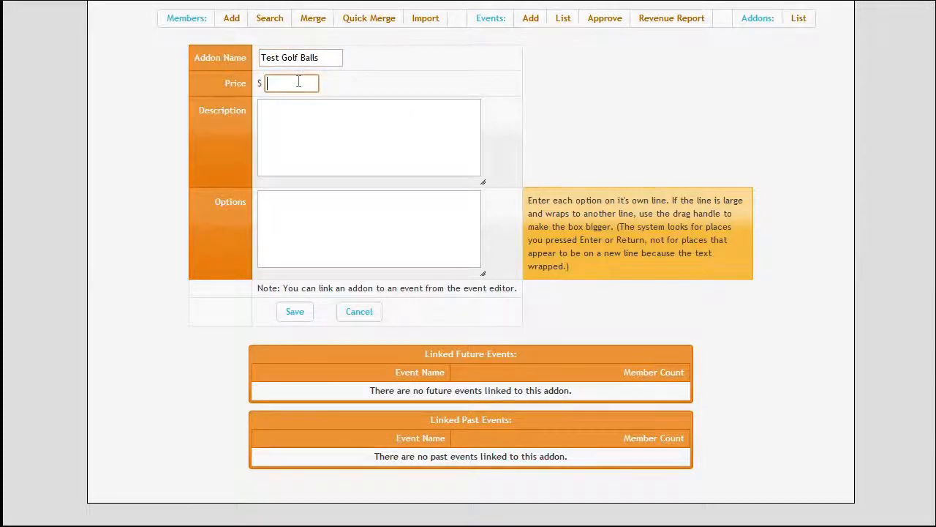
{"action": "type", "text": "10."}
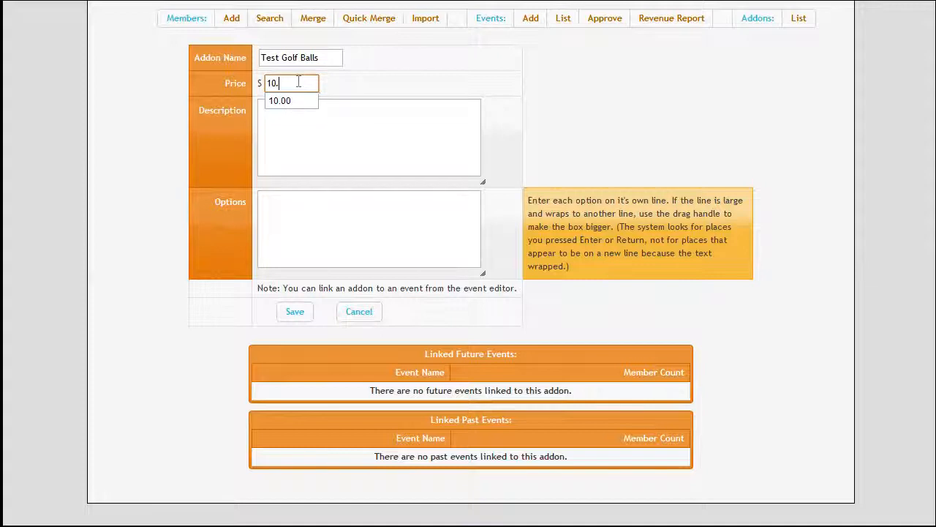
{"action": "type", "text": "00"}
Enter the addon description Golf Balls for Testing.
{"action": "left_click", "coordinate": [339, 157]}
{"action": "type", "text": "G"}
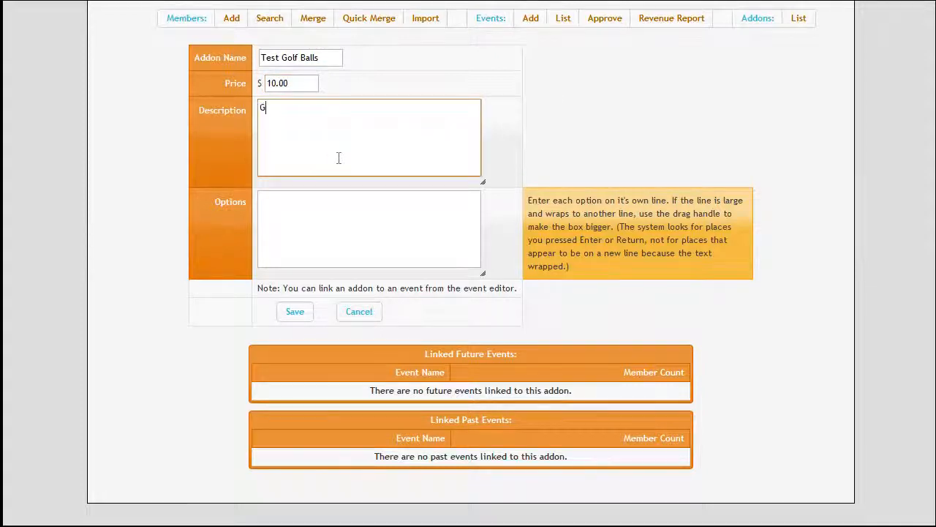
{"action": "type", "text": "olf Balls for Testing"}
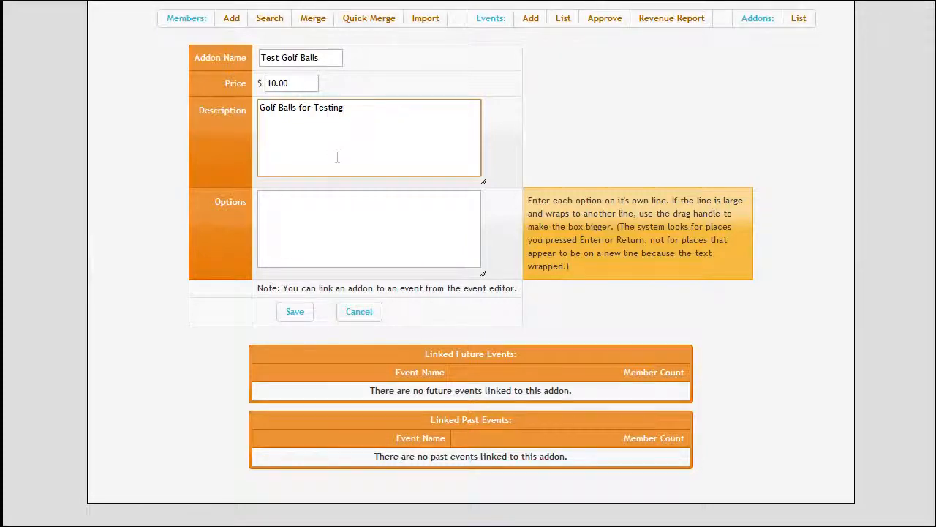
List the addon options White, Black, Blue and Red on separate lines and save the addon.
{"action": "left_click", "coordinate": [377, 231]}
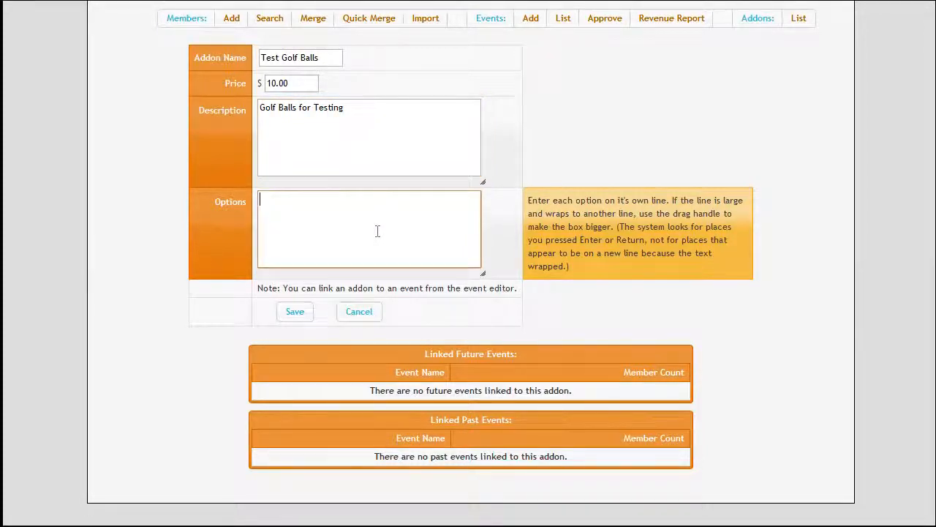
{"action": "type", "text": "White"}
{"action": "key", "text": "Return"}
{"action": "type", "text": "Black"}
{"action": "key", "text": "Return"}
{"action": "type", "text": "Blue"}
{"action": "key", "text": "Return"}
{"action": "type", "text": "Red"}
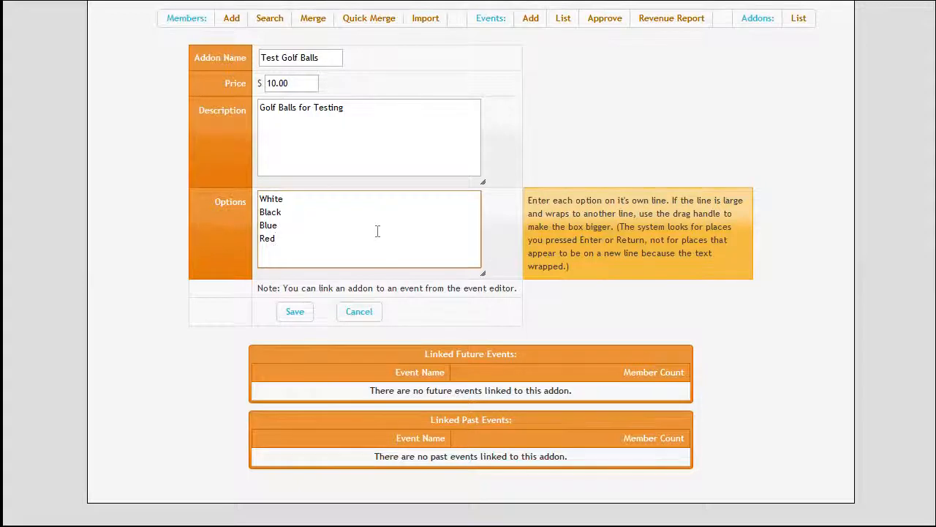
{"action": "left_click", "coordinate": [296, 311]}
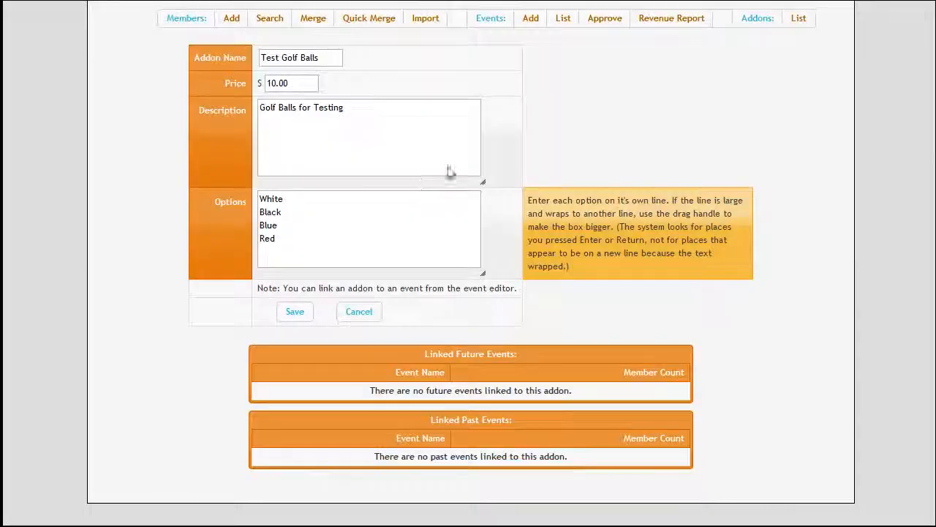
Link the Test Golf Balls addon to Test Event from the event's Addons section.
{"action": "left_click", "coordinate": [554, 27]}
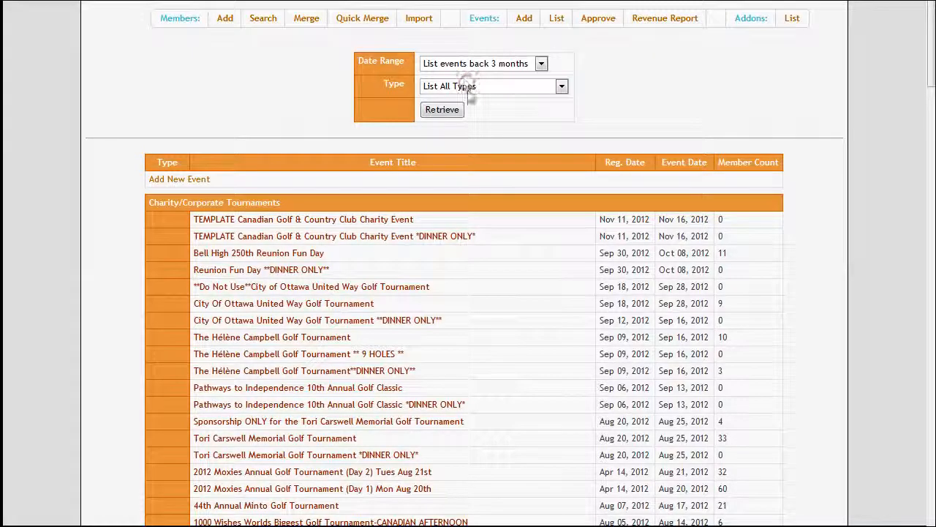
{"action": "left_click", "coordinate": [460, 86]}
{"action": "left_click", "coordinate": [473, 138]}
{"action": "left_click", "coordinate": [454, 113]}
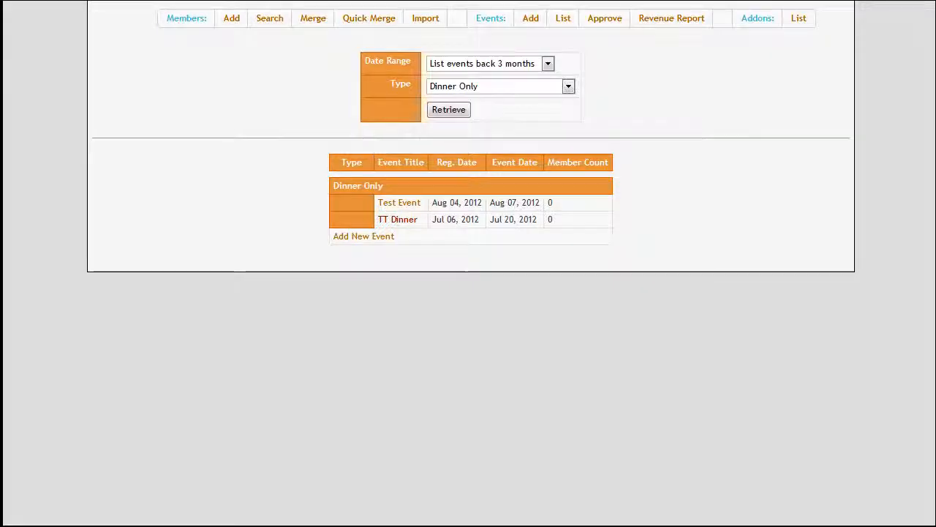
{"action": "left_click", "coordinate": [402, 202]}
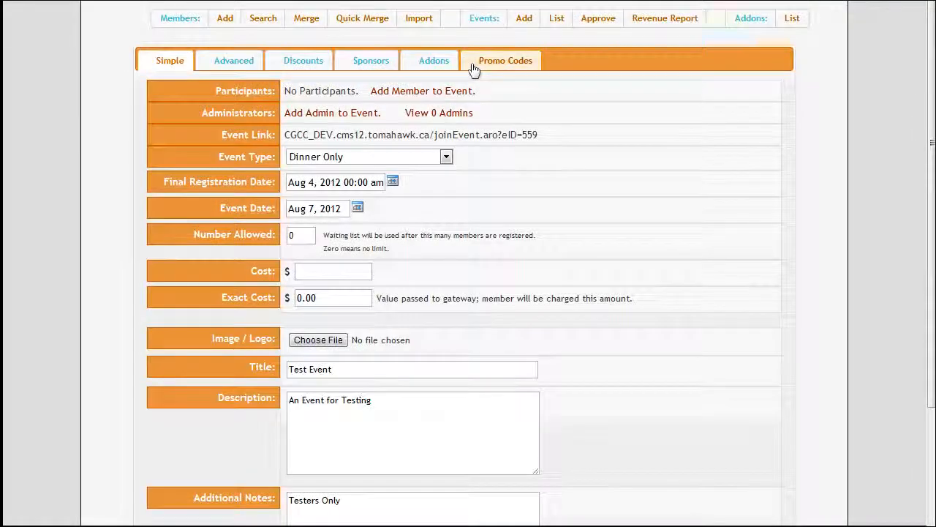
{"action": "left_click", "coordinate": [442, 64]}
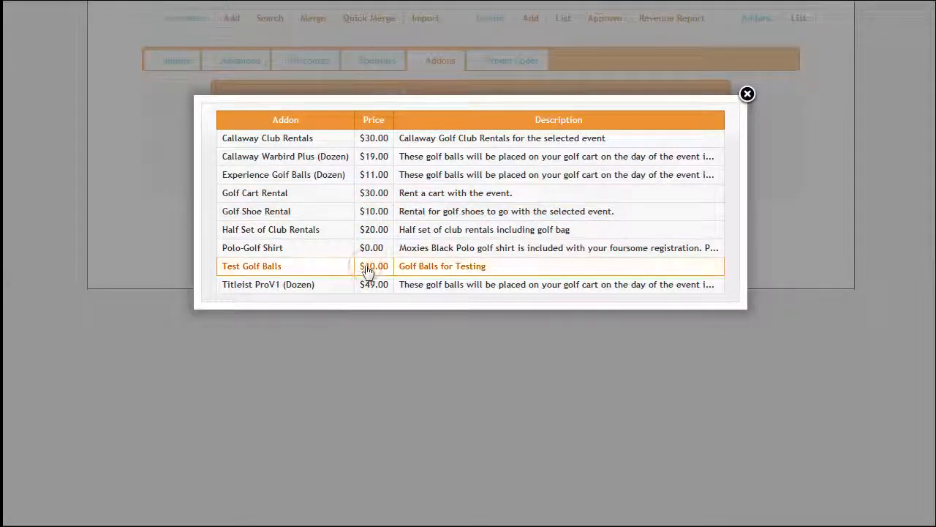
{"action": "left_click", "coordinate": [368, 269]}
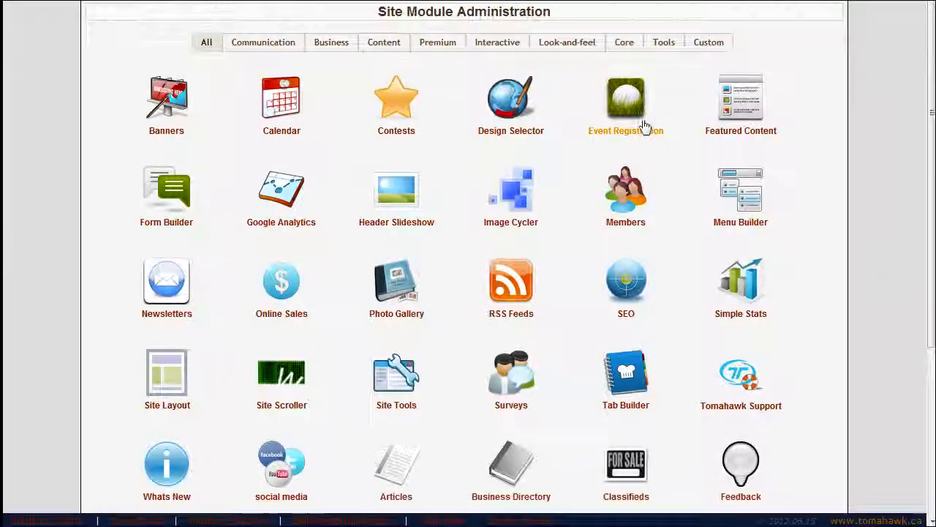
Open the Event Registration module from the site module administration.
{"action": "left_click", "coordinate": [644, 126]}
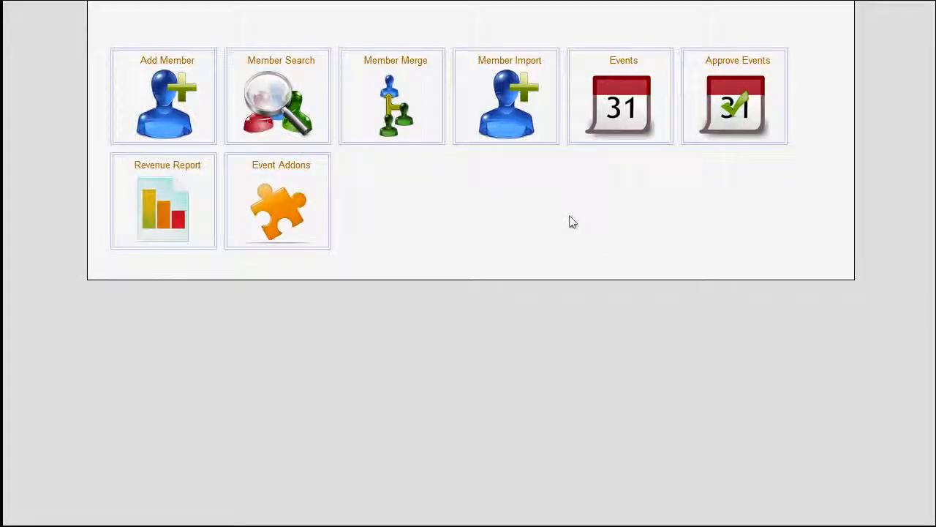